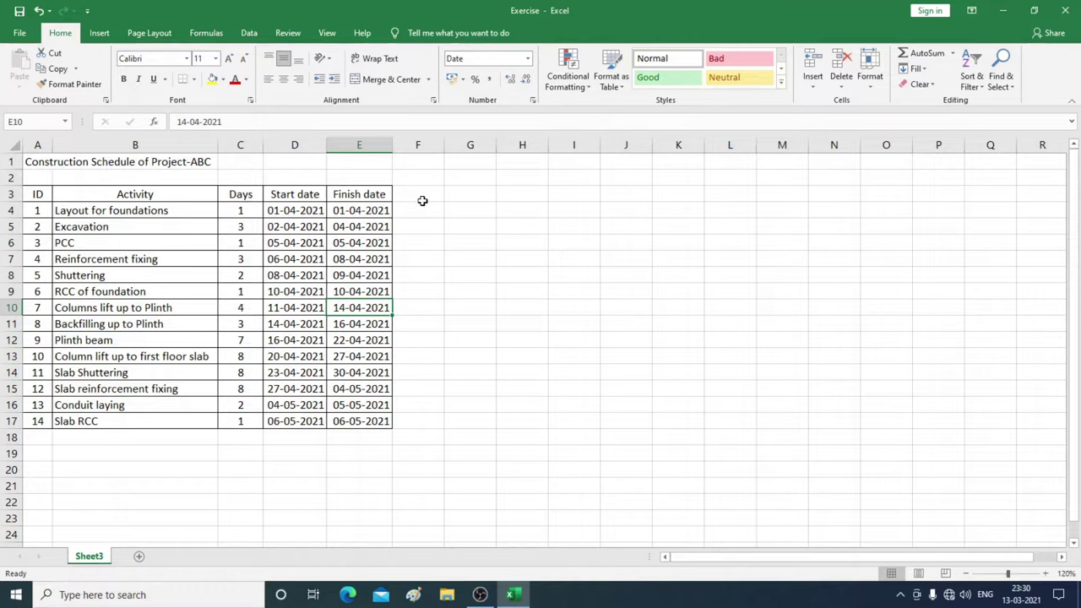
pyautogui.click(423, 200)
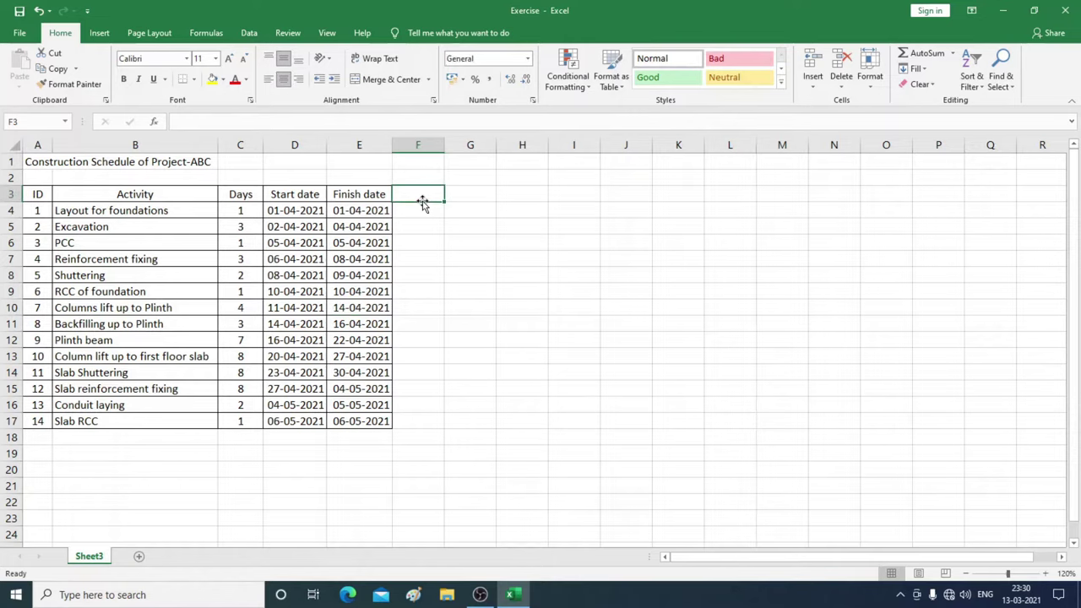
pyautogui.hotkey('ctrl', 'End')
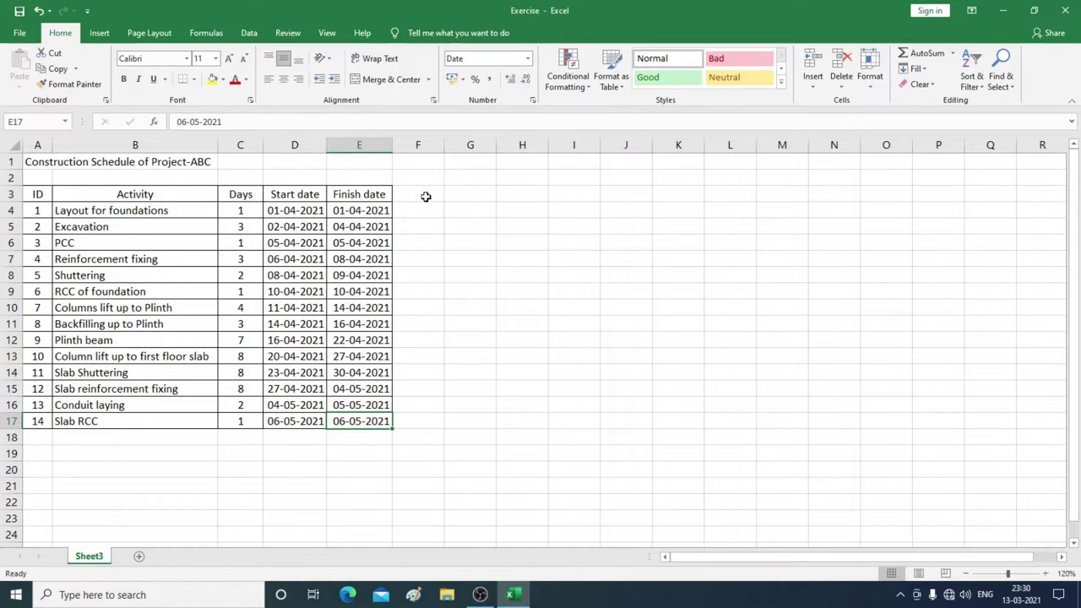
pyautogui.click(426, 197)
pyautogui.write('1')
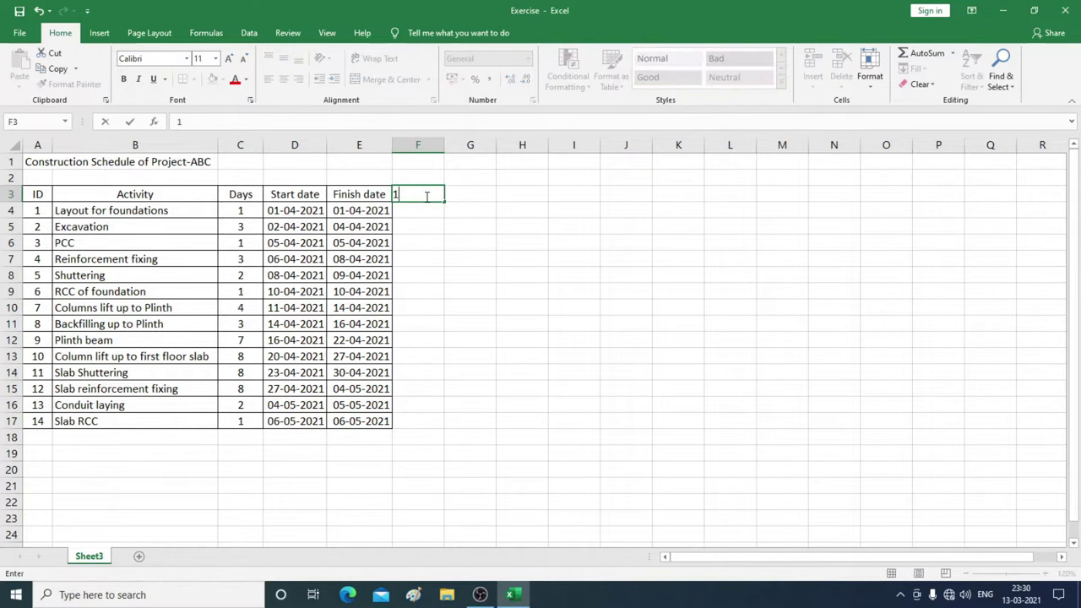
pyautogui.write('-4')
pyautogui.write('1')
pyautogui.press('Tab')
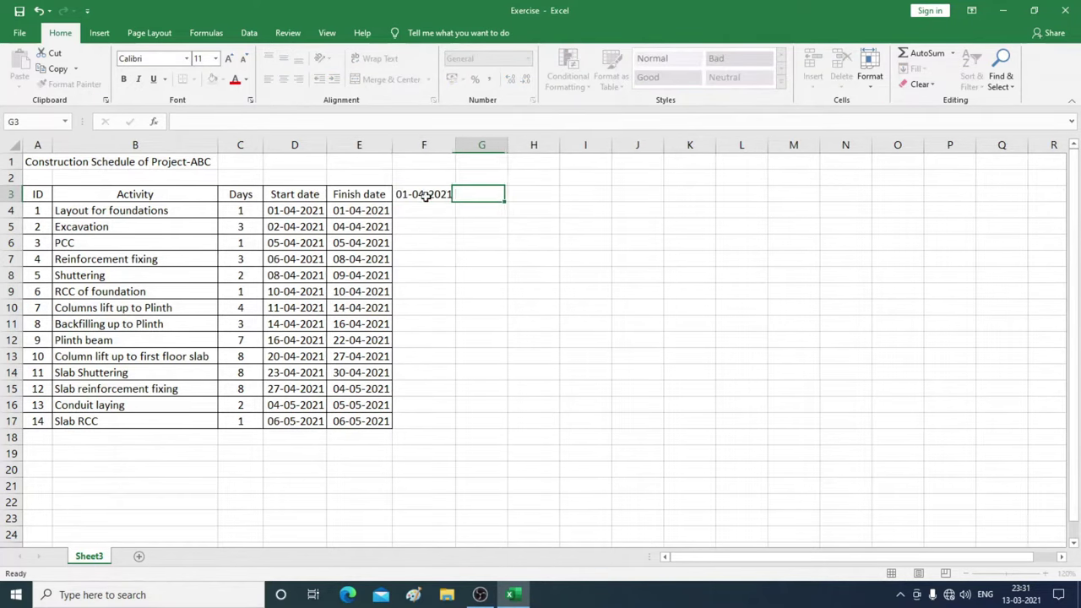
# Rotate F3's date to 90° text orientation and make row 3 tall enough to fit it.
pyautogui.click(439, 192)
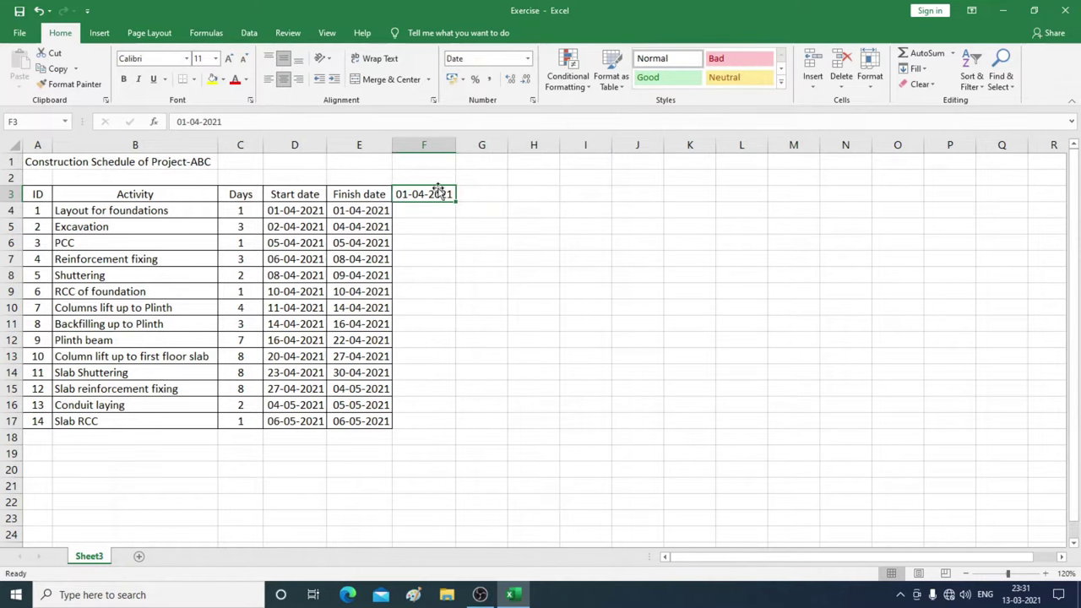
pyautogui.moveTo(8, 203); pyautogui.dragTo(7, 241)
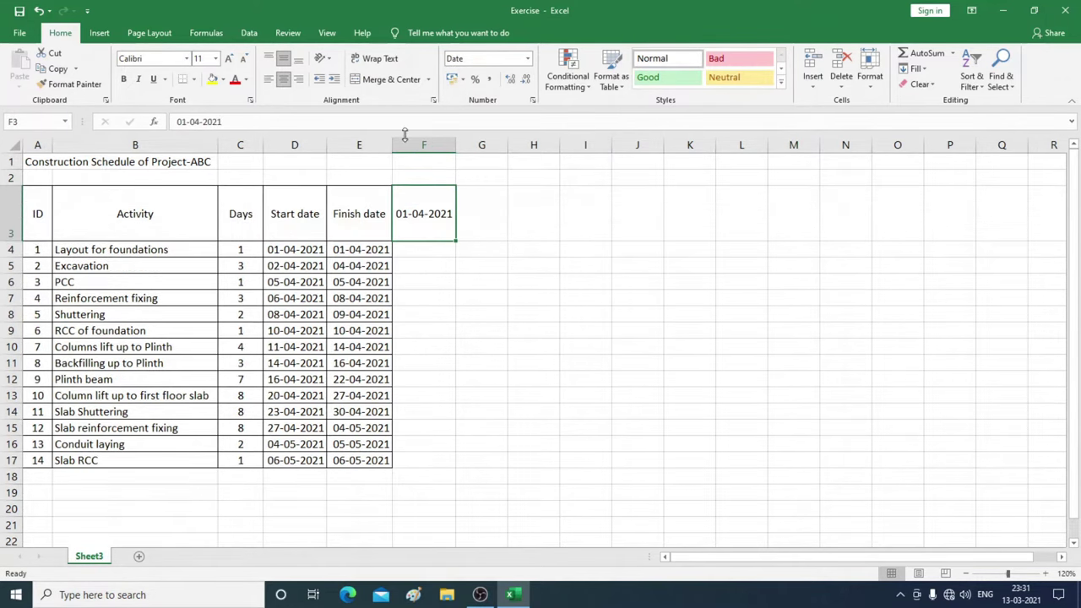
pyautogui.click(533, 101)
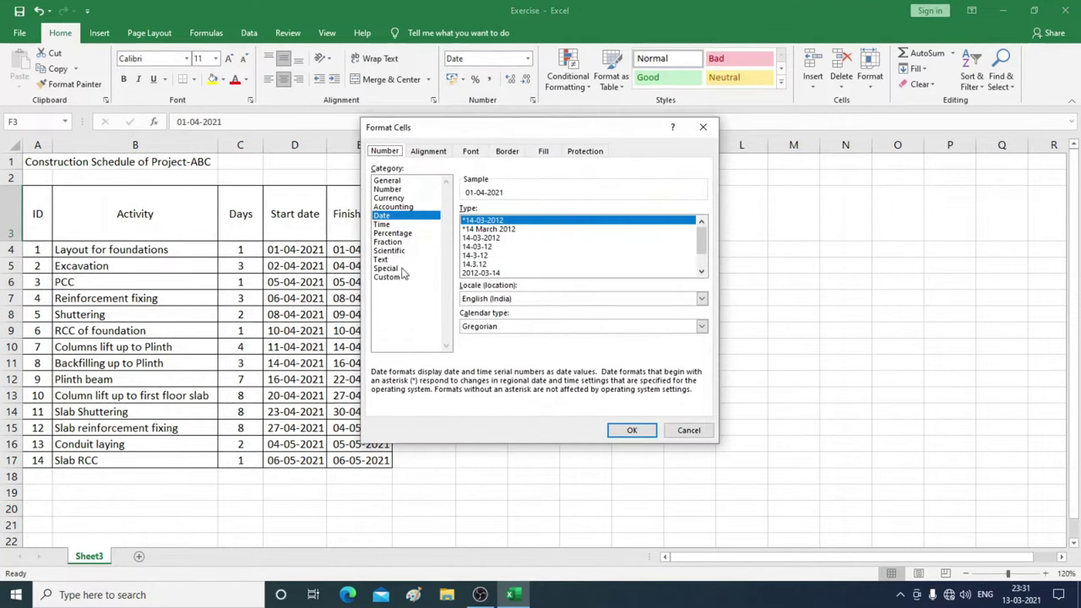
pyautogui.click(428, 152)
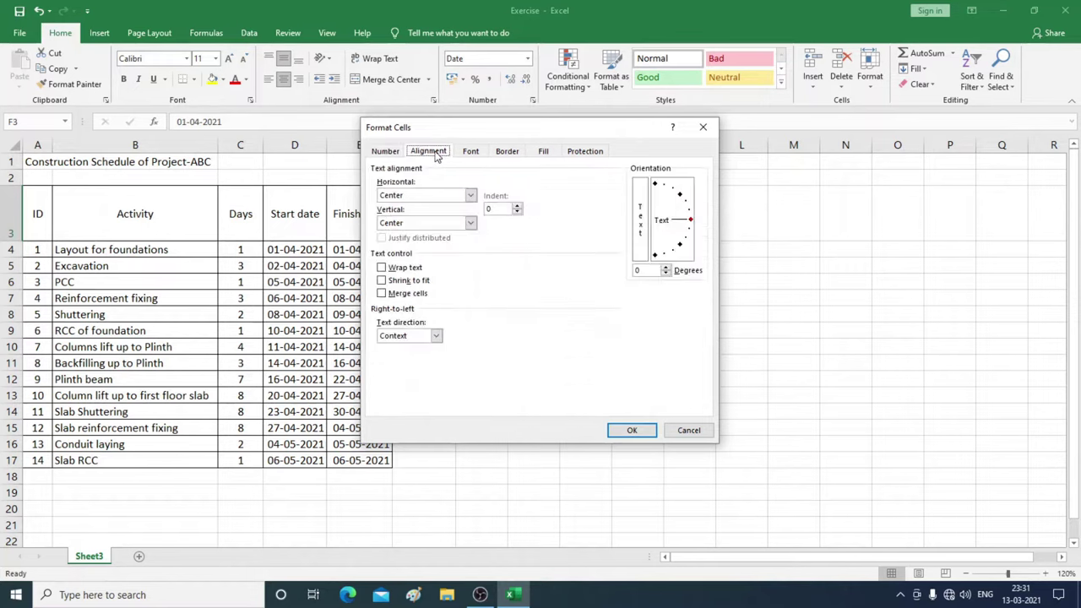
pyautogui.click(655, 183)
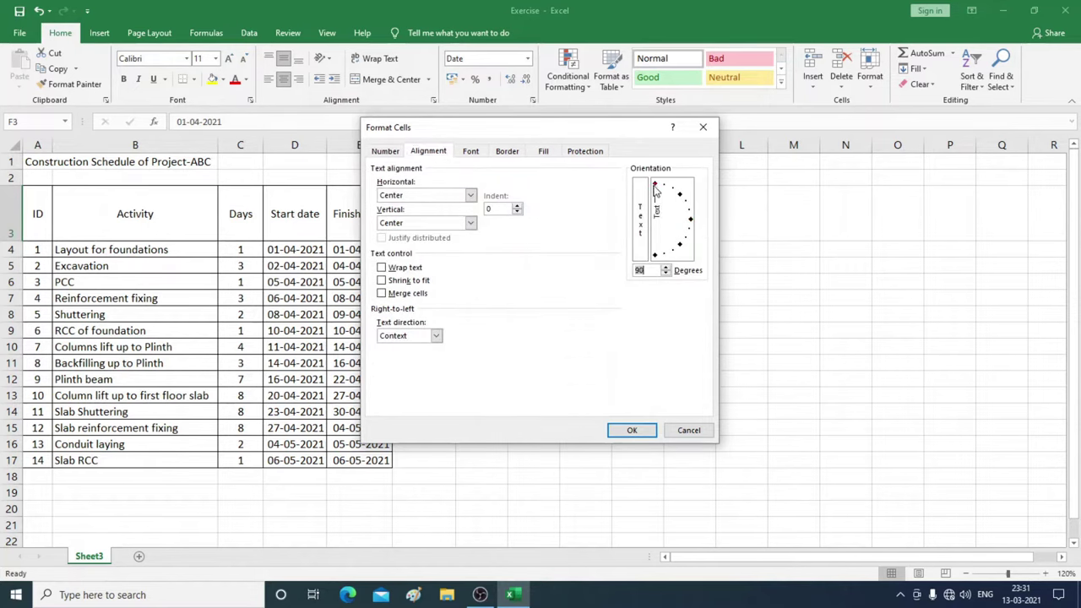
pyautogui.click(632, 431)
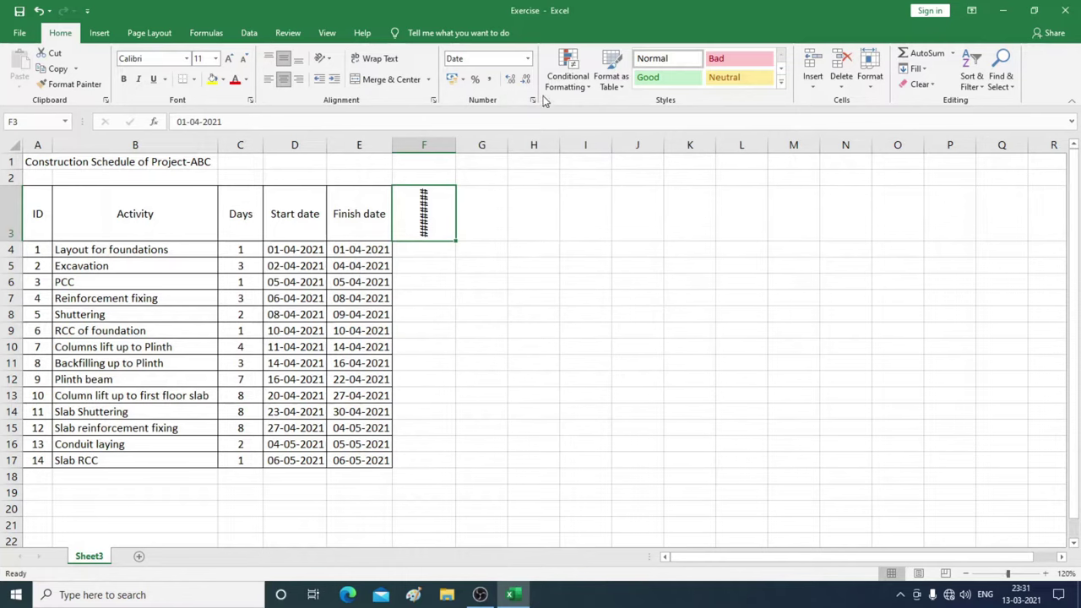
pyautogui.moveTo(14, 241); pyautogui.dragTo(15, 258)
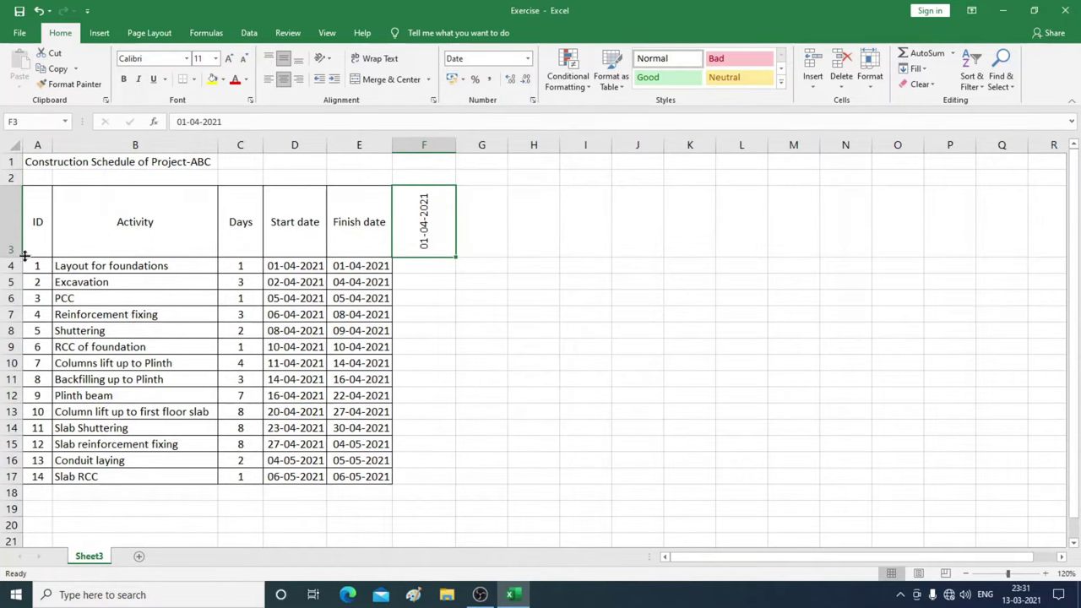
# Give F3 the custom dd-mmm-yy number format so it reads 01-Apr-21.
pyautogui.click(534, 99)
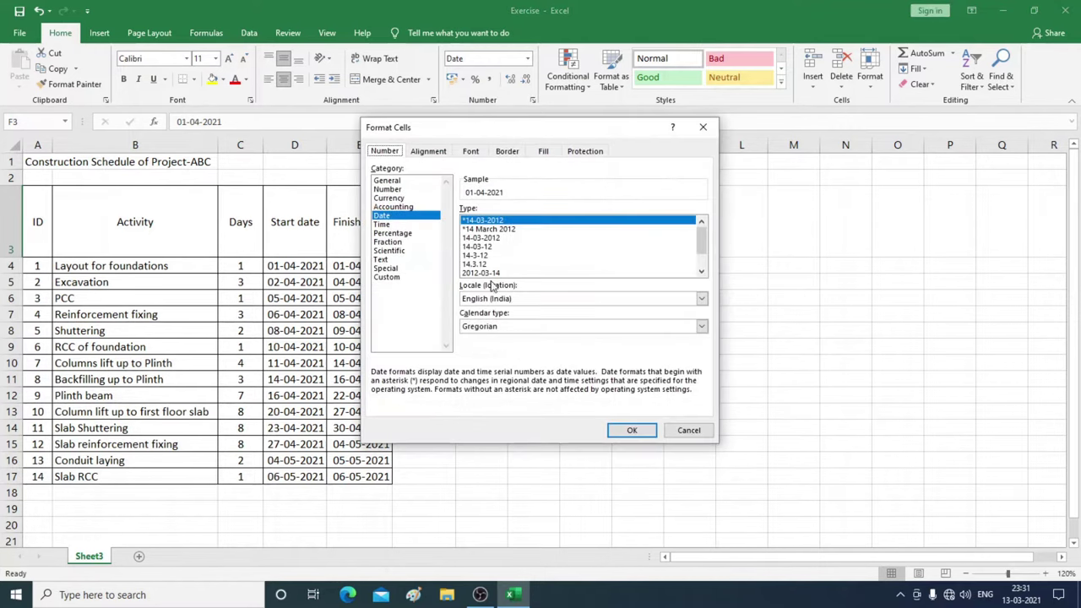
pyautogui.click(397, 278)
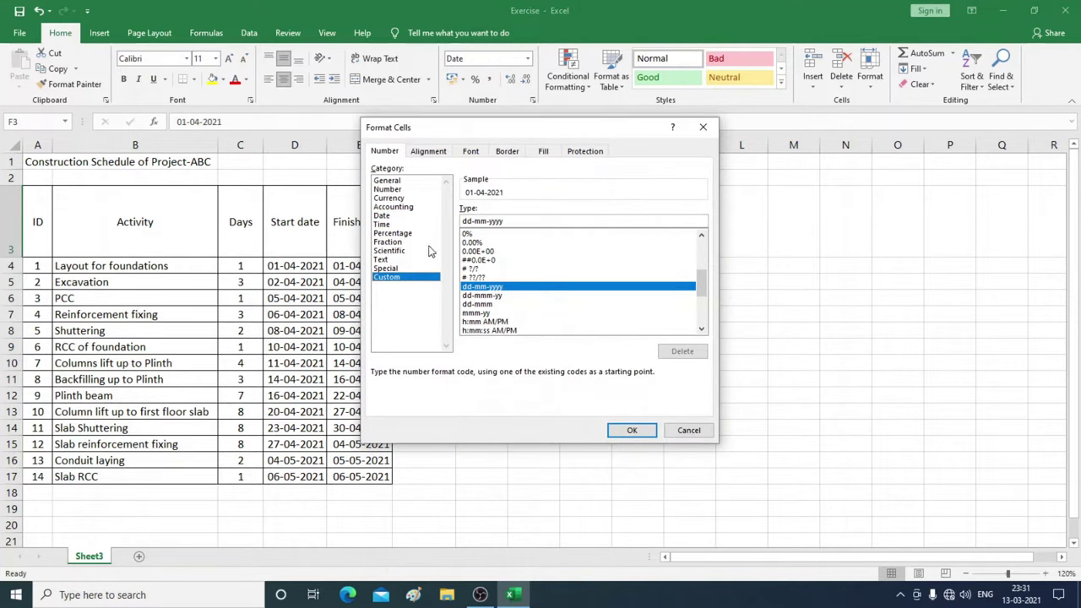
pyautogui.click(395, 216)
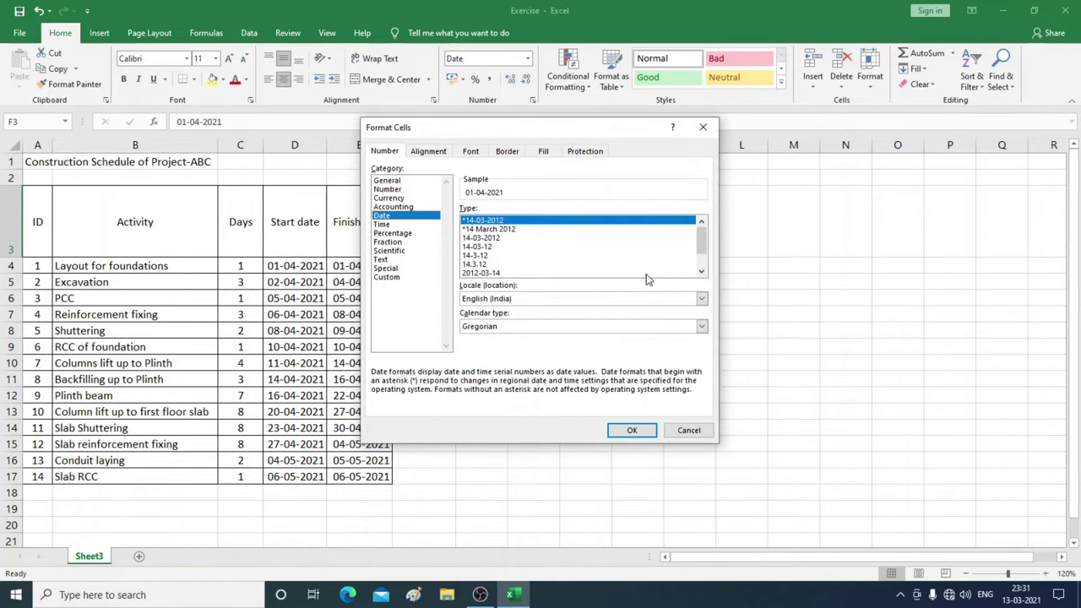
pyautogui.click(700, 273)
pyautogui.click(700, 273)
pyautogui.click(700, 273)
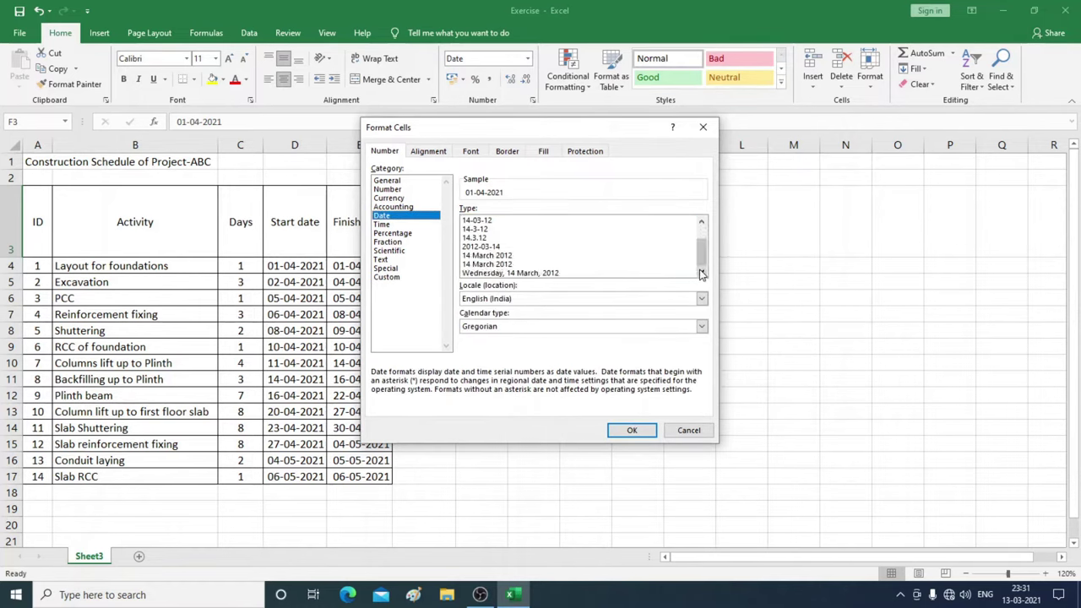
pyautogui.click(391, 279)
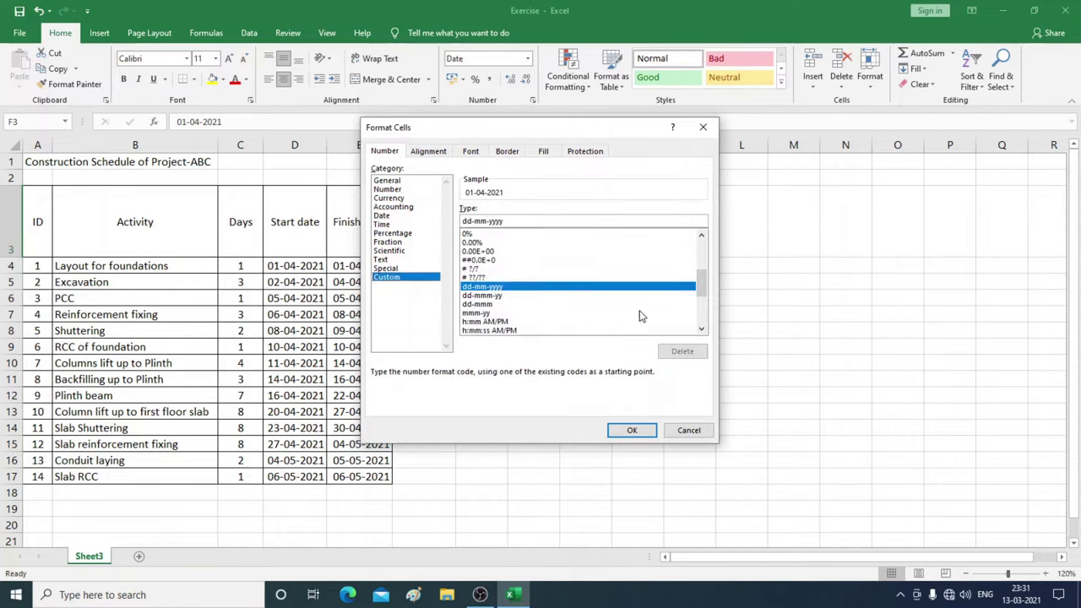
pyautogui.click(489, 295)
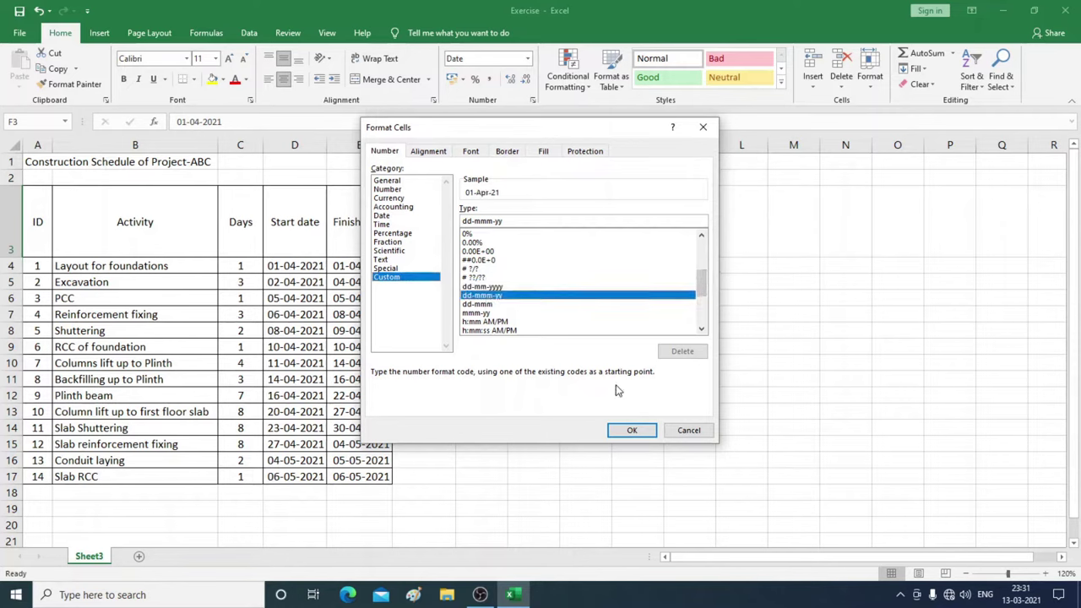
pyautogui.click(630, 432)
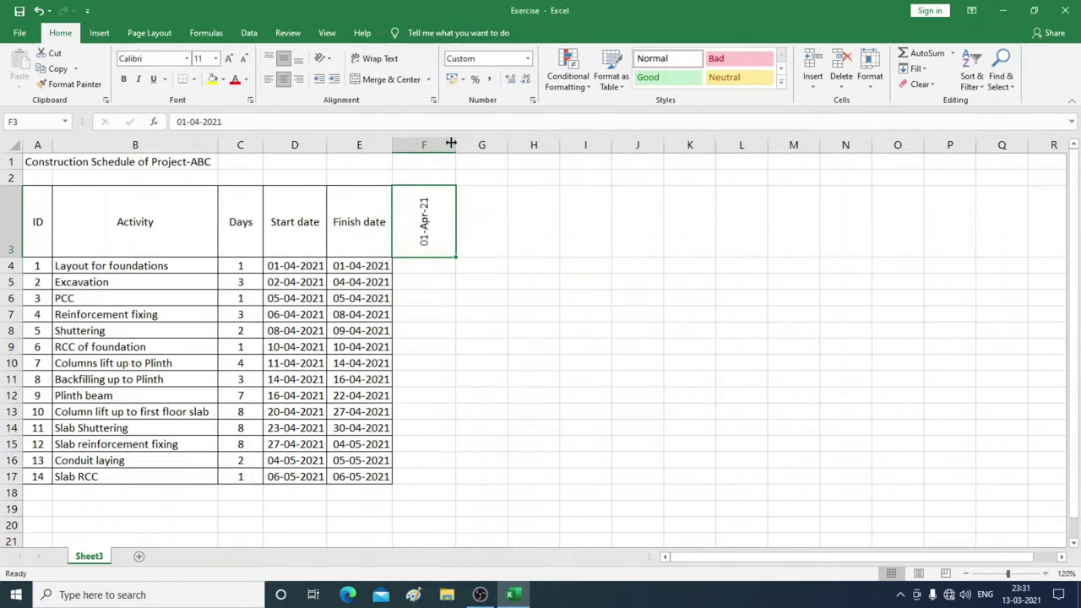
# Narrow column F and fill daily dates from 01-Apr-21 to 10-May-21 across to AS3.
pyautogui.moveTo(456, 144); pyautogui.dragTo(415, 144)
pyautogui.moveTo(413, 261)
pyautogui.mouseDown()
pyautogui.moveTo(1063, 224)
pyautogui.moveTo(1024, 231)
pyautogui.mouseUp()
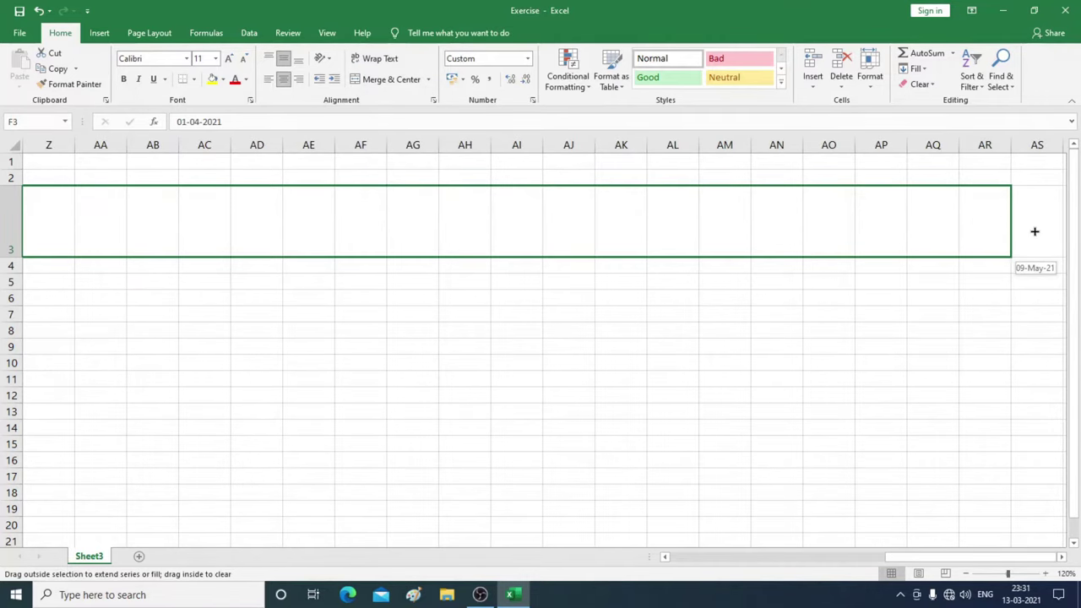
pyautogui.moveTo(1024, 232); pyautogui.dragTo(1041, 231)
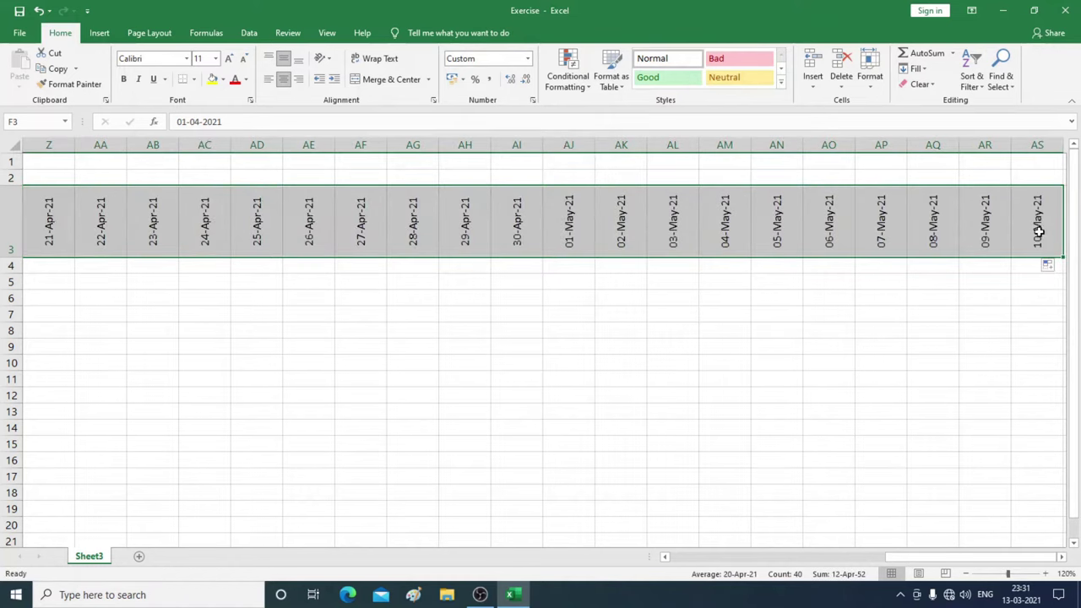
# Narrow columns F through AS to one equal slim width and select the schedule A3:AS17.
pyautogui.moveTo(1037, 145)
pyautogui.mouseDown()
pyautogui.moveTo(641, 202)
pyautogui.moveTo(2, 200)
pyautogui.mouseUp()
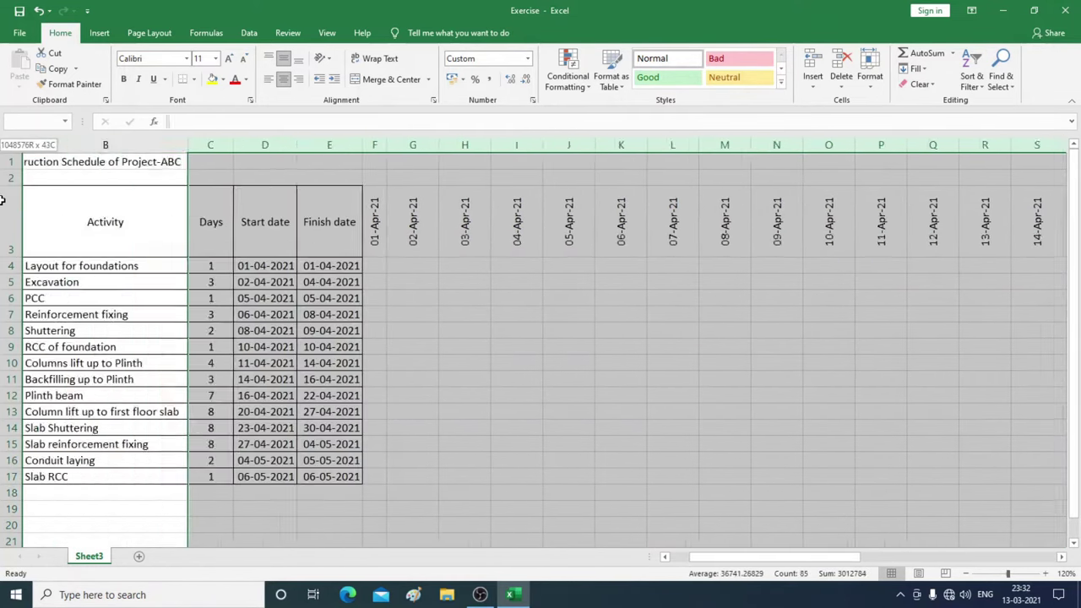
pyautogui.moveTo(3, 199); pyautogui.dragTo(410, 198)
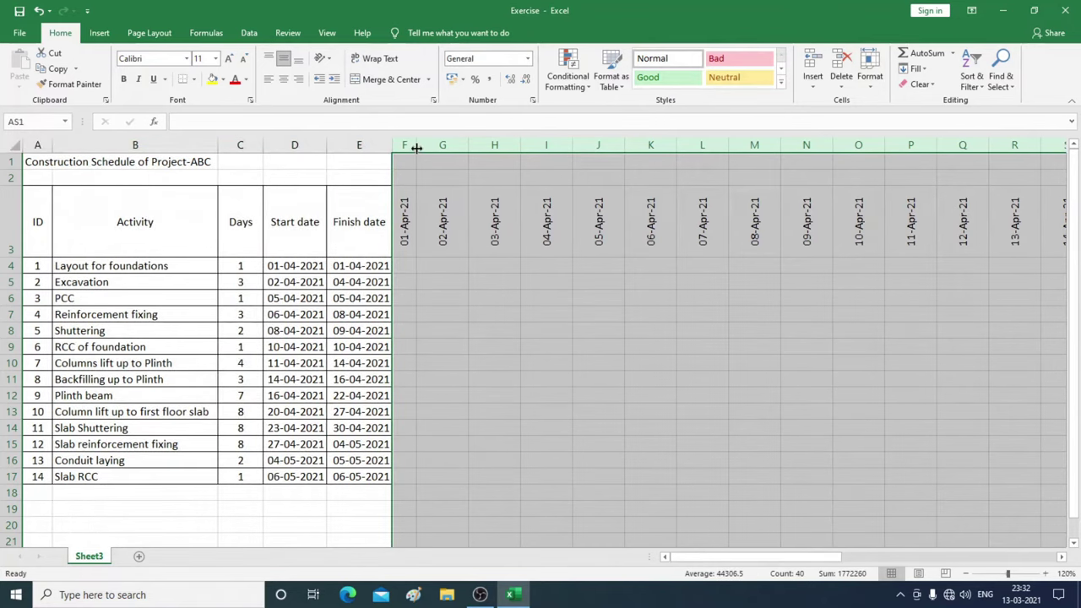
pyautogui.moveTo(417, 145); pyautogui.dragTo(409, 144)
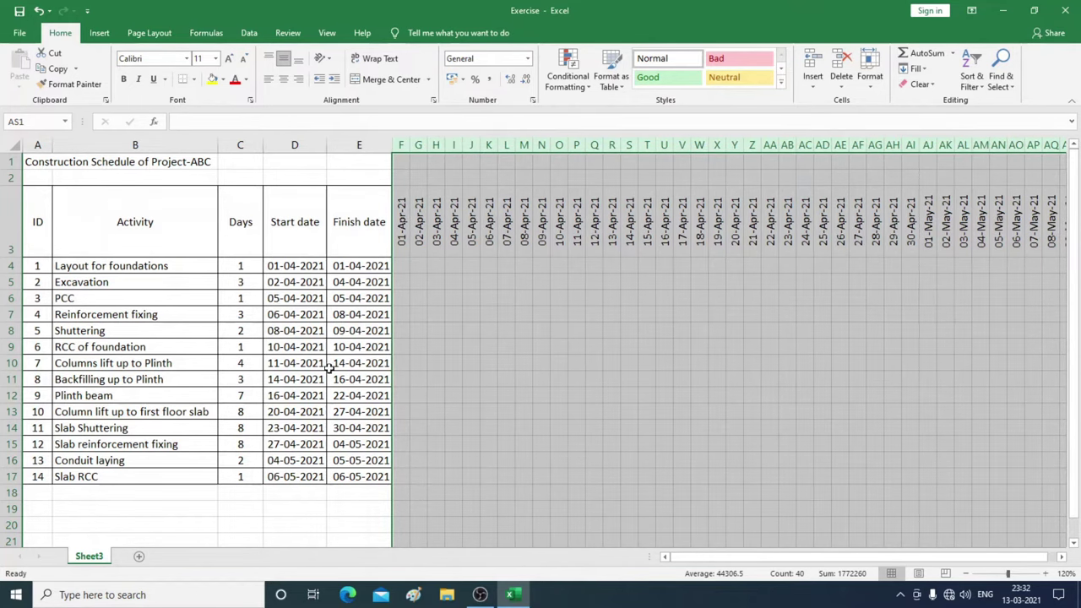
pyautogui.click(965, 574)
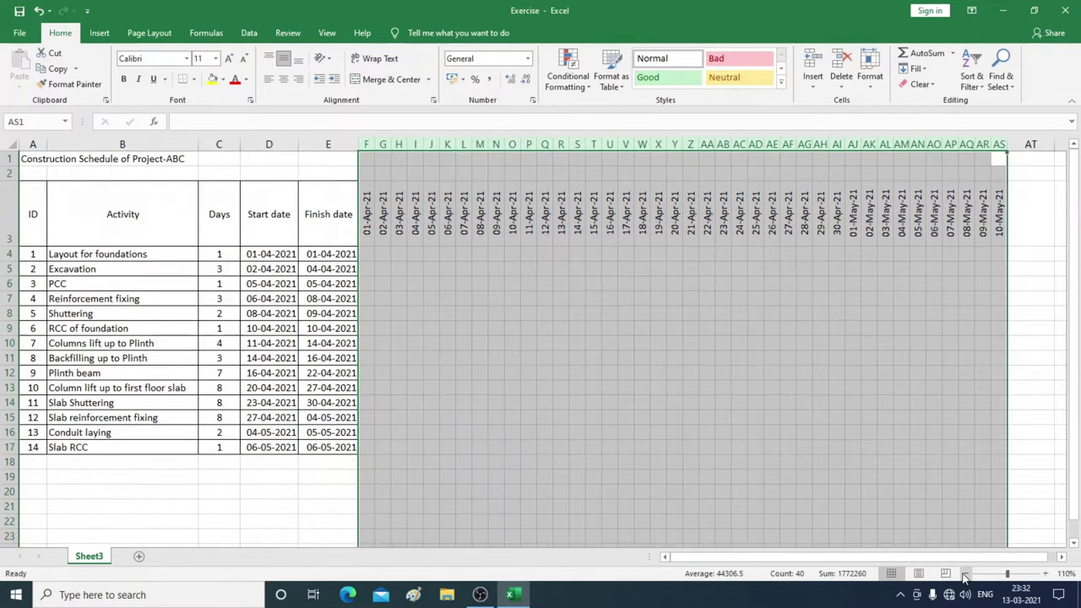
pyautogui.click(740, 417)
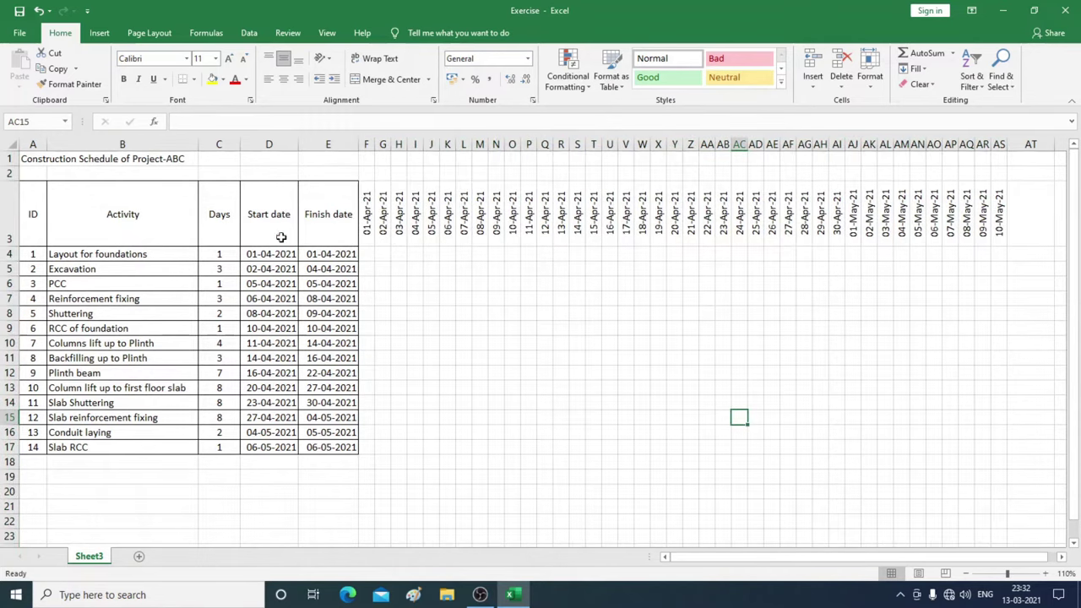
pyautogui.moveTo(33, 206)
pyautogui.mouseDown()
pyautogui.moveTo(953, 451)
pyautogui.moveTo(999, 454)
pyautogui.mouseUp()
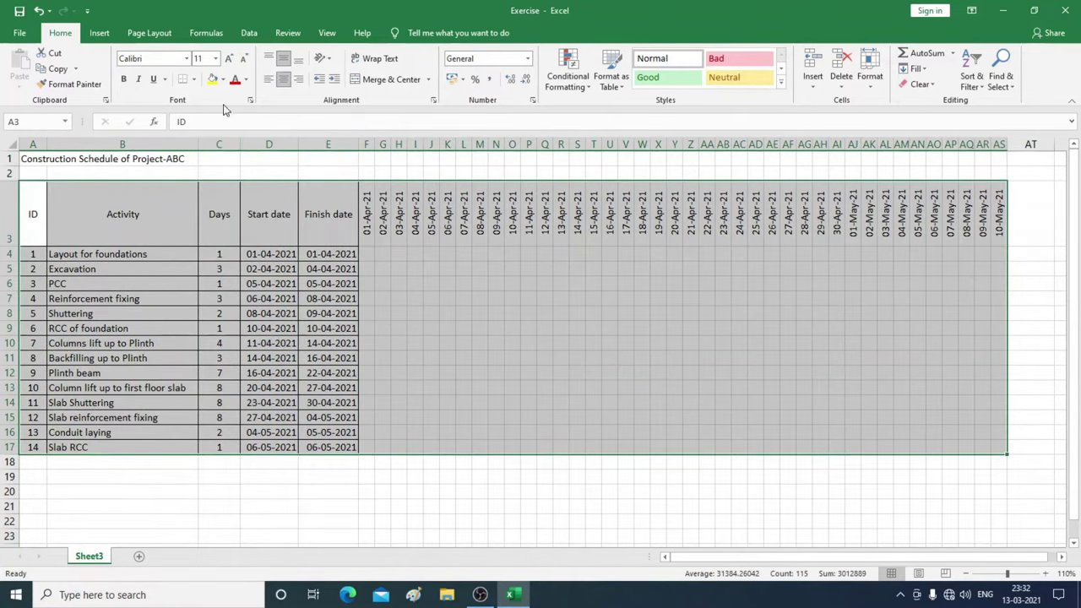
# Apply All Borders to the schedule A3:AS17 and zoom the sheet to 120%.
pyautogui.click(194, 79)
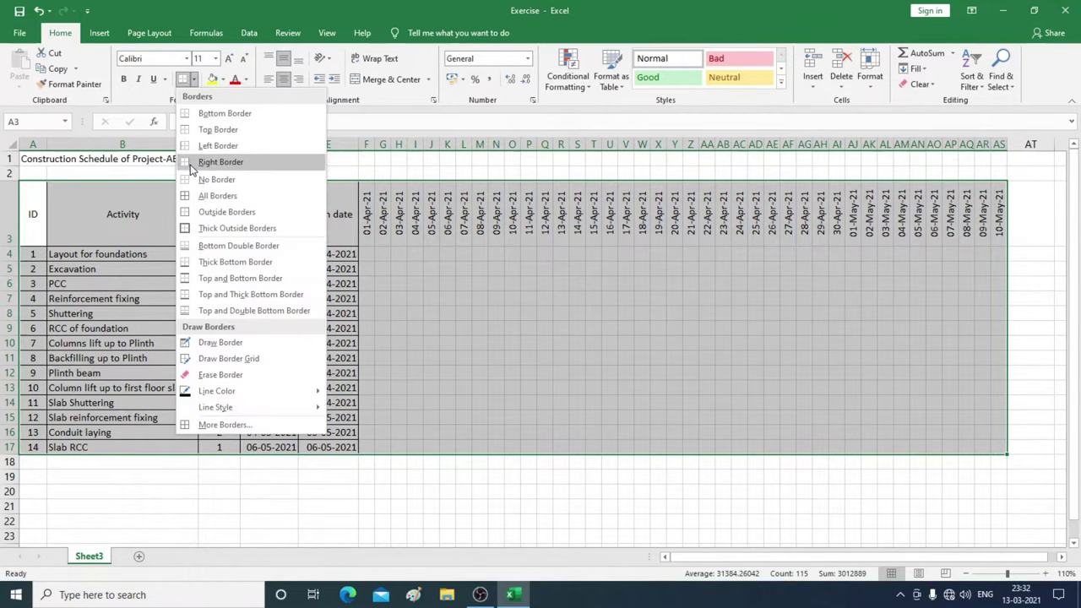
pyautogui.click(204, 195)
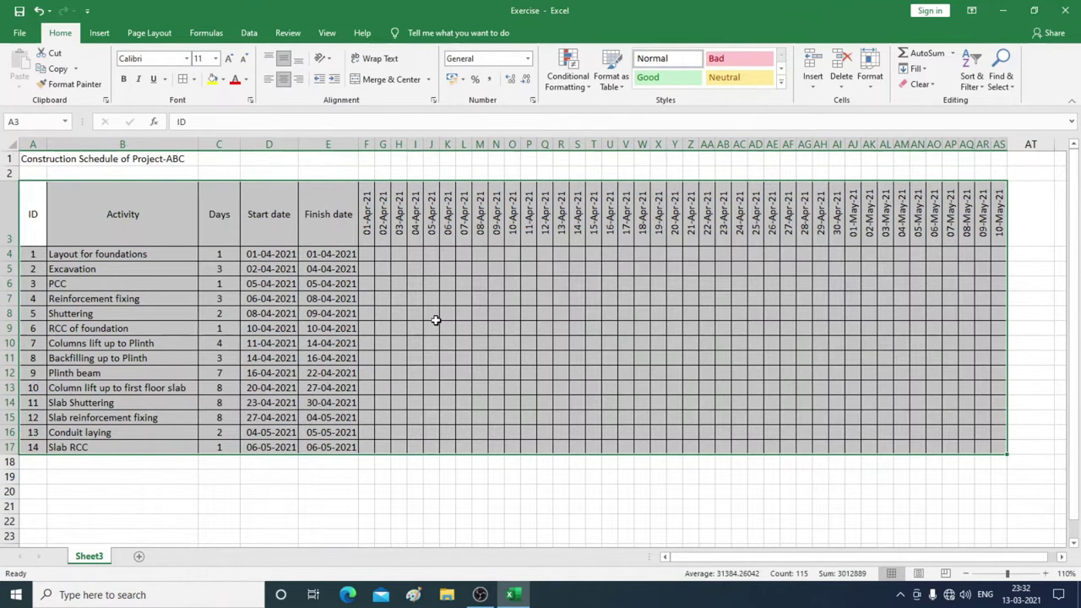
pyautogui.click(479, 327)
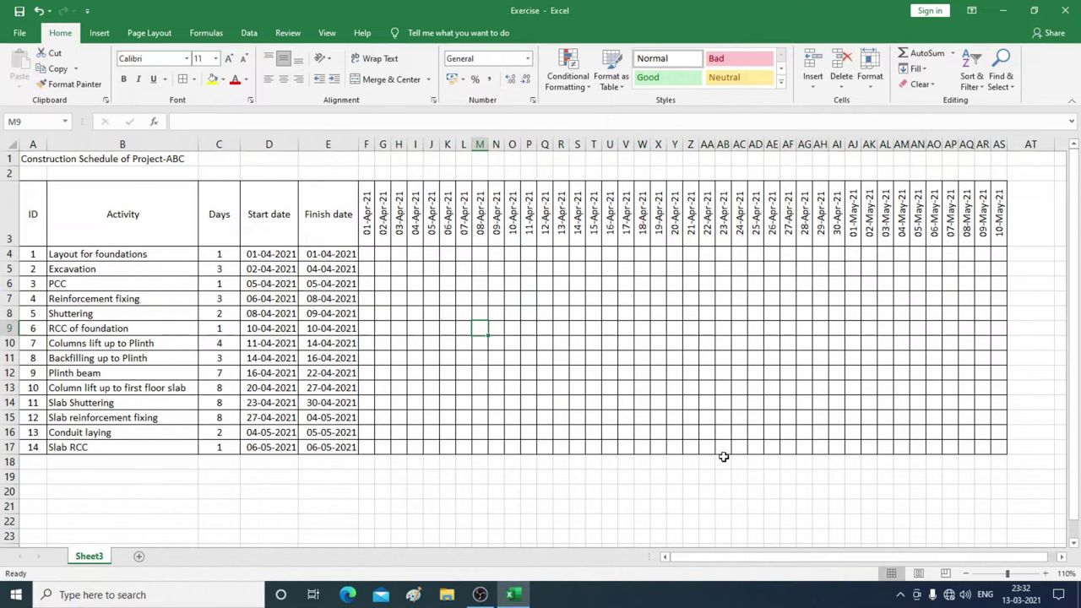
pyautogui.click(1045, 573)
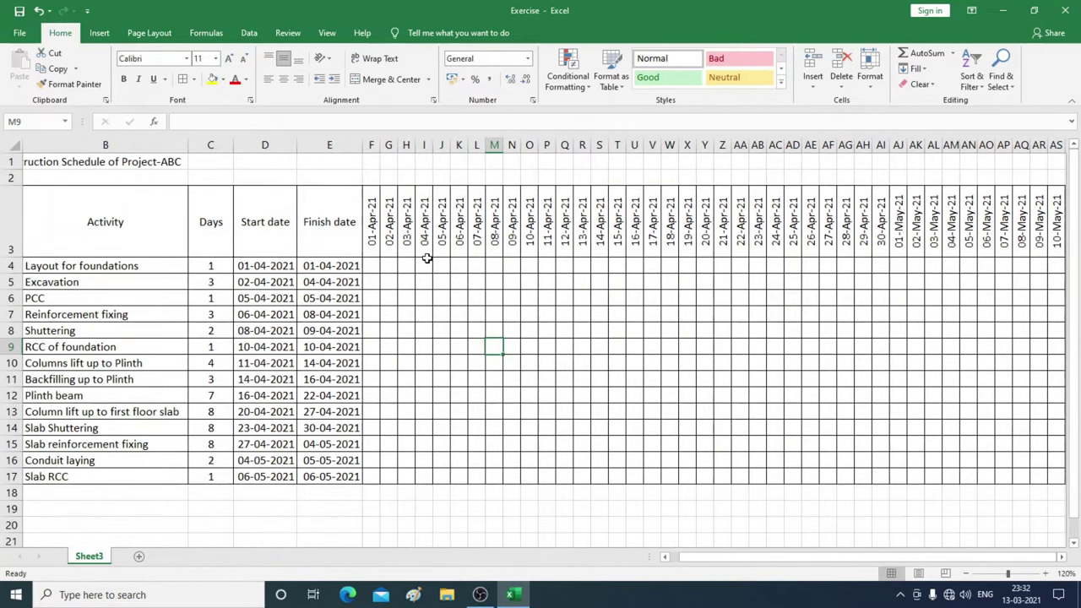
# In F4, build =IF(AND(D4<=F3,E4>=F3 from the start-date, date-header and finish-date cells.
pyautogui.click(374, 265)
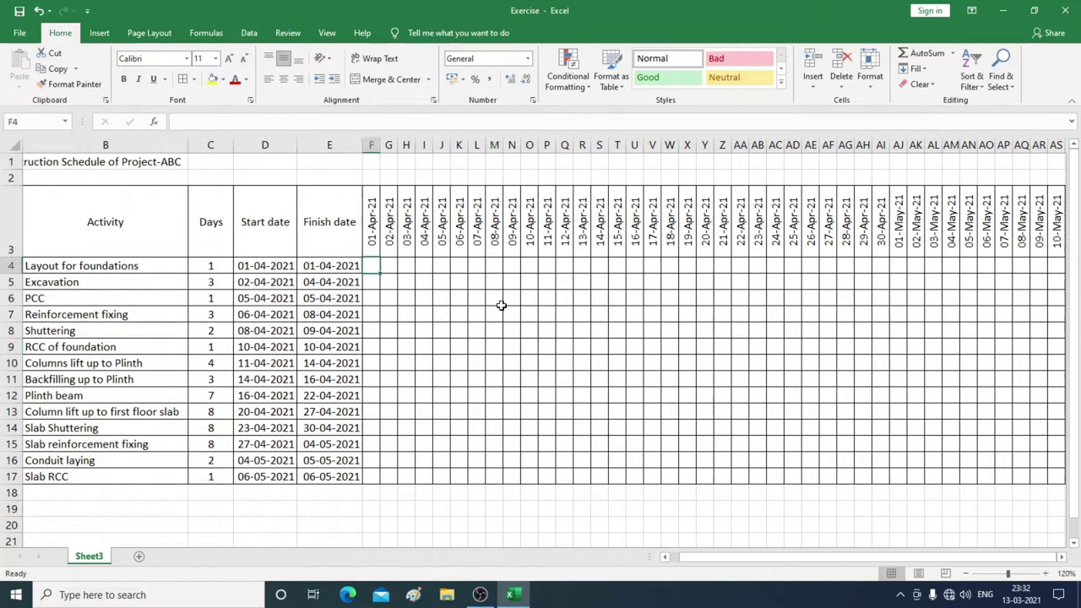
pyautogui.write('=')
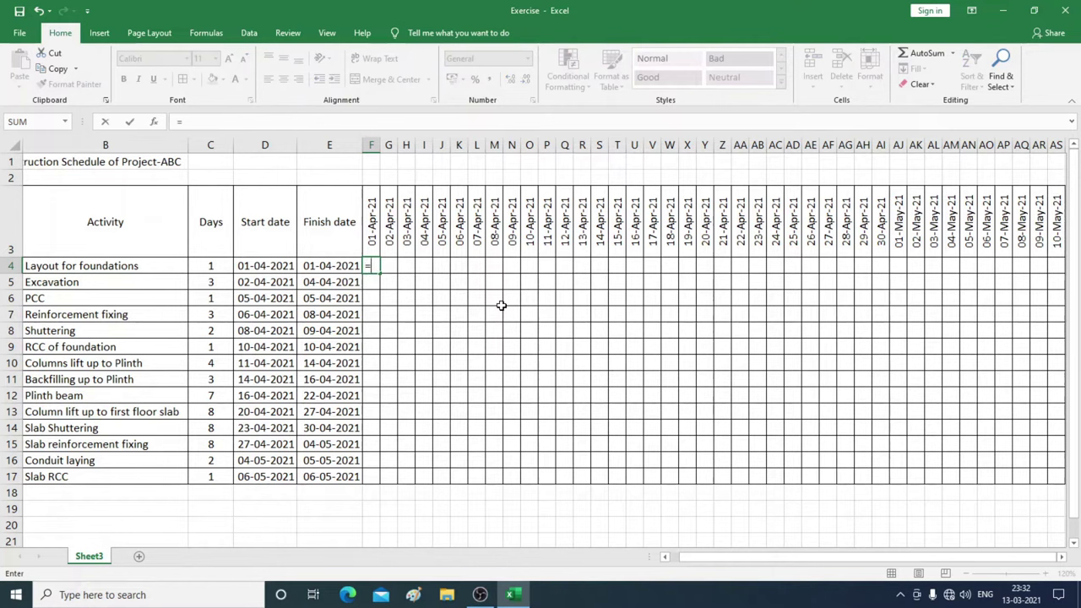
pyautogui.write('if')
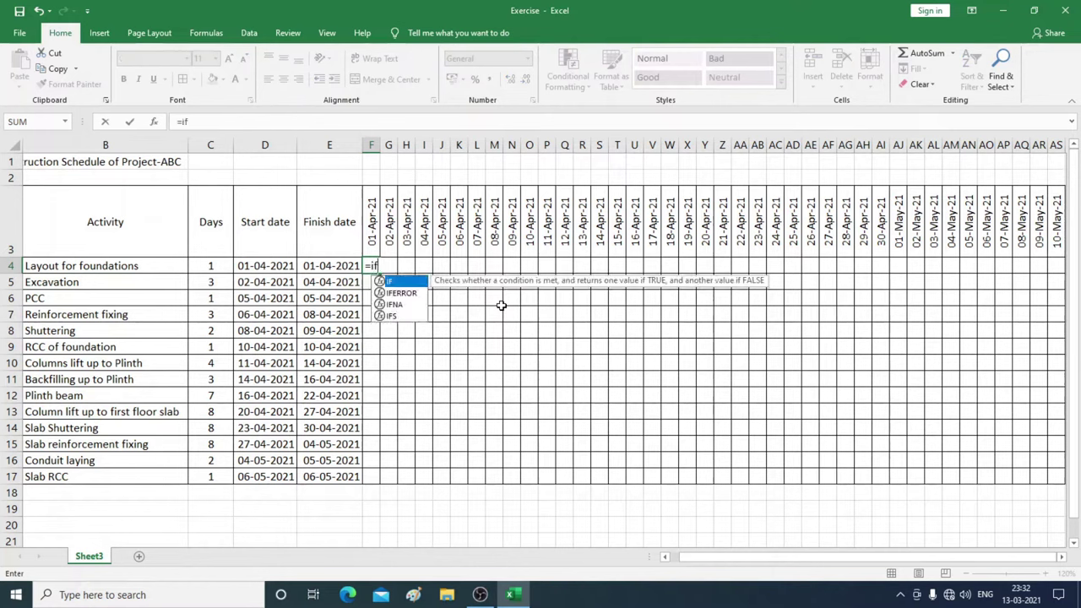
pyautogui.write('(')
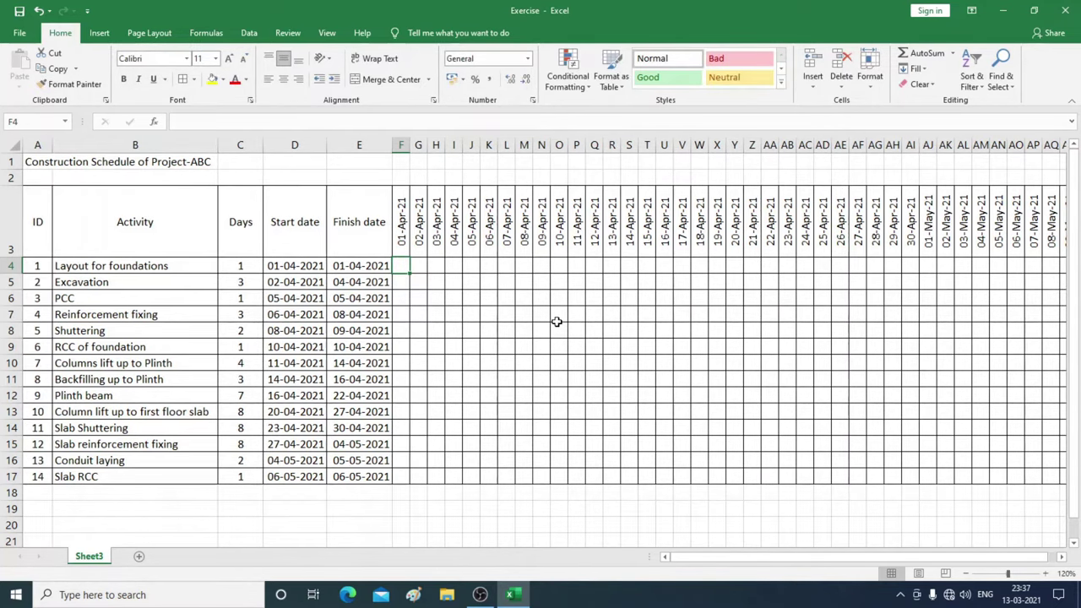
pyautogui.write('=if')
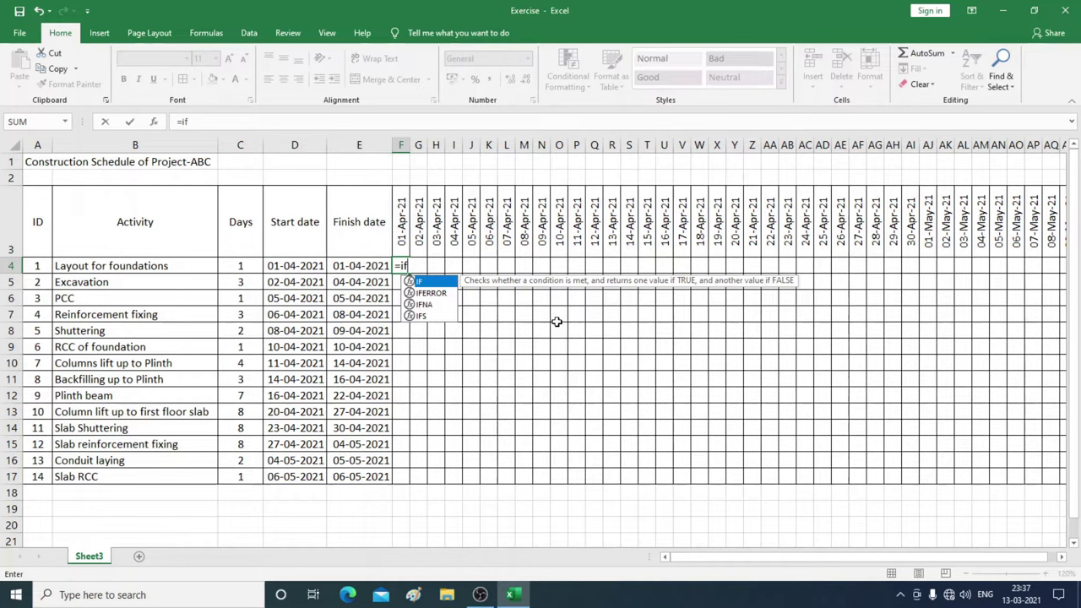
pyautogui.write('(')
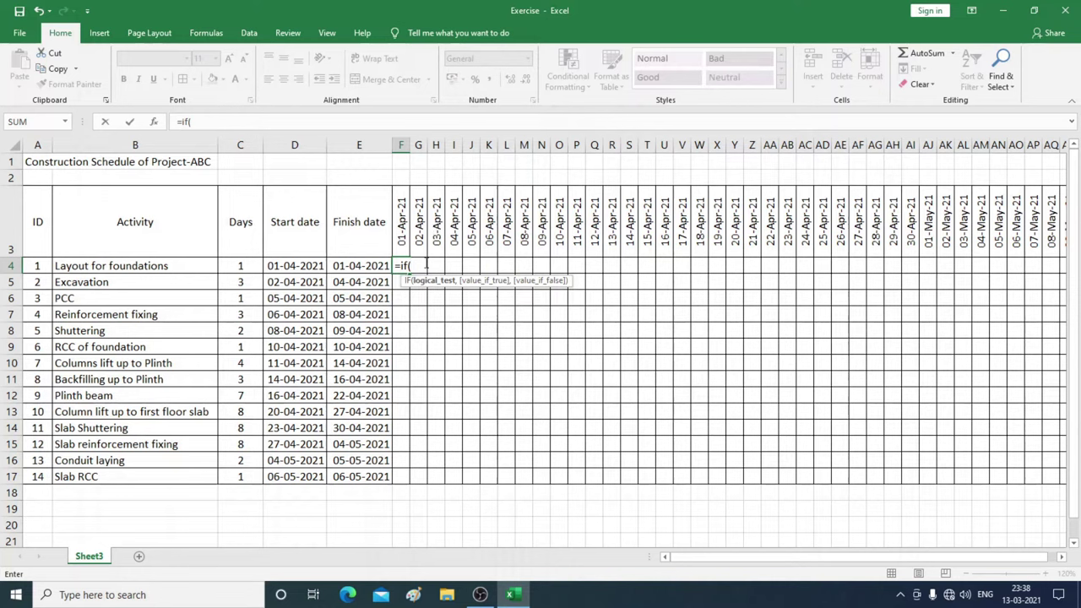
pyautogui.write('and')
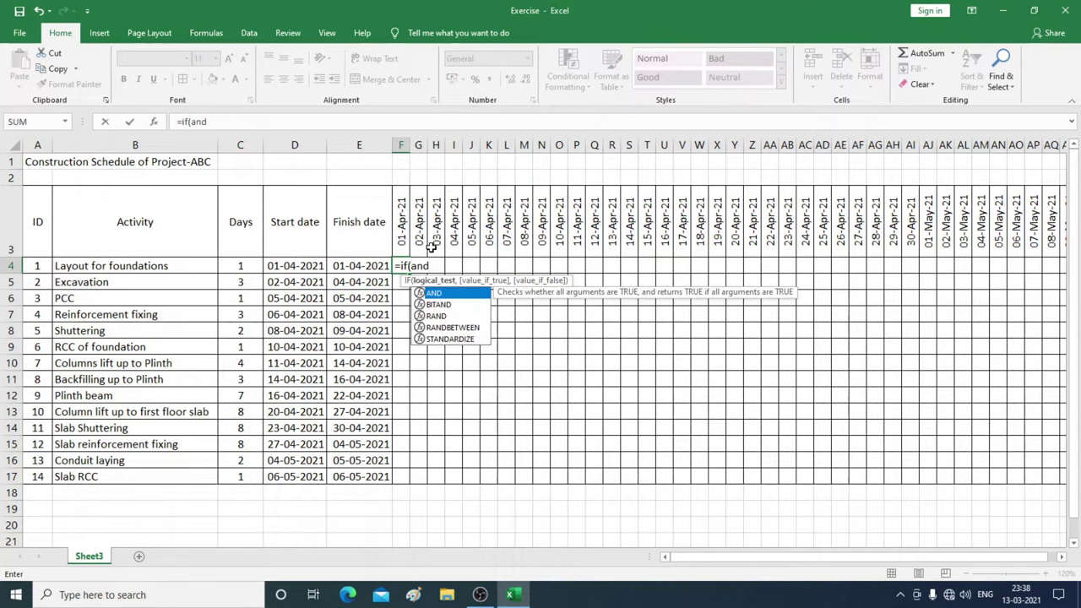
pyautogui.write('(')
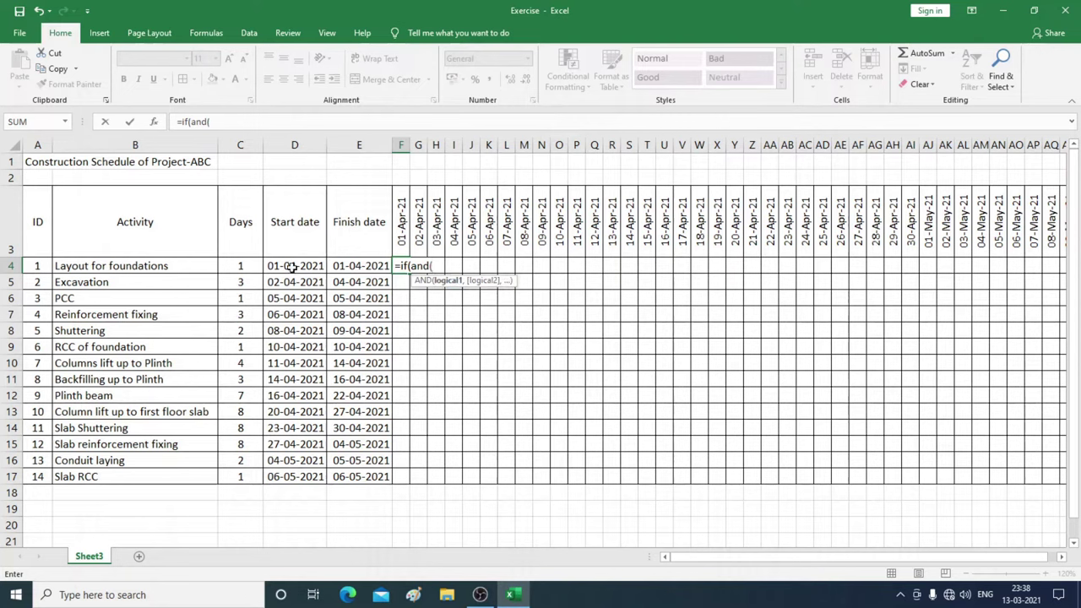
pyautogui.click(292, 266)
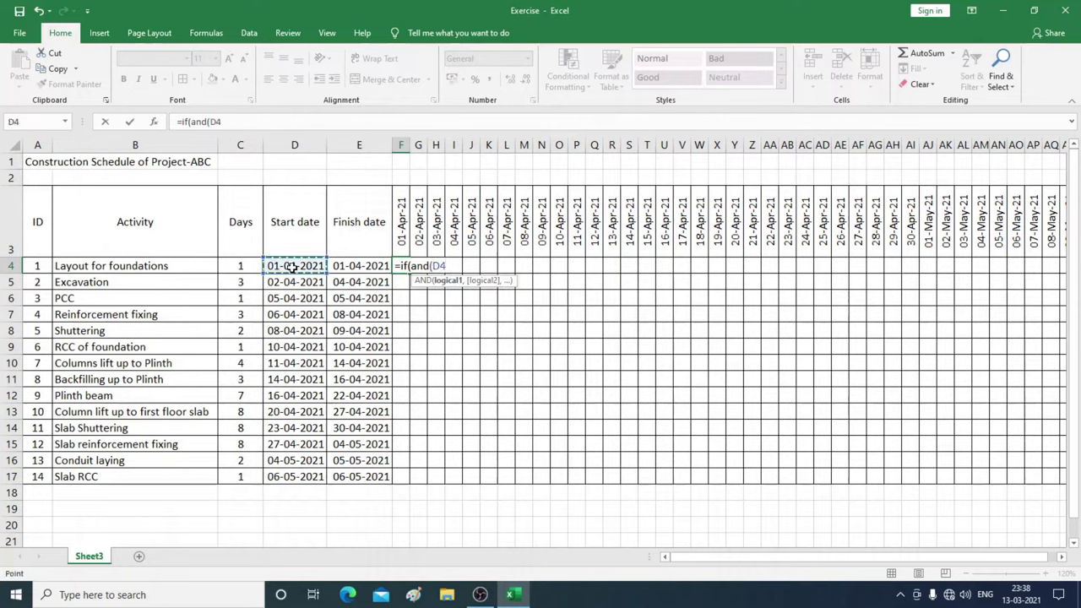
pyautogui.write('<=')
pyautogui.click(402, 230)
pyautogui.write(',')
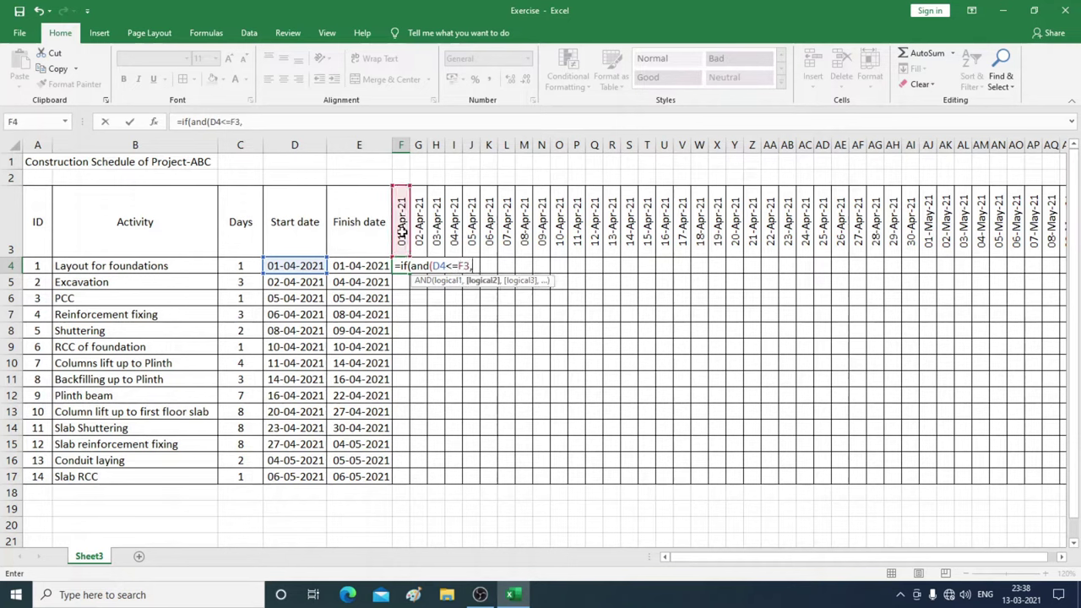
pyautogui.click(361, 265)
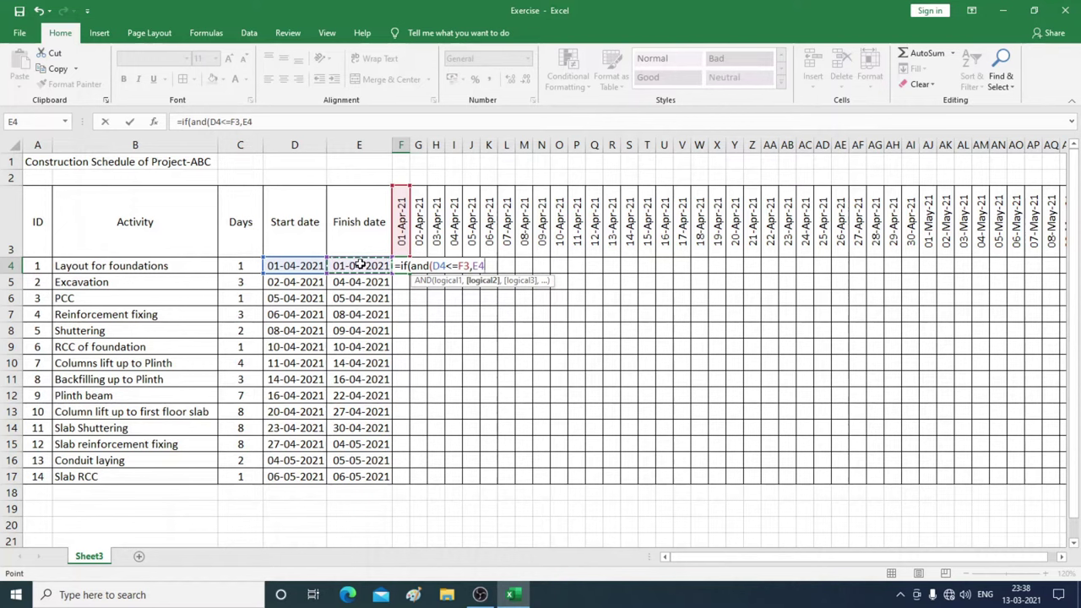
pyautogui.write('>=')
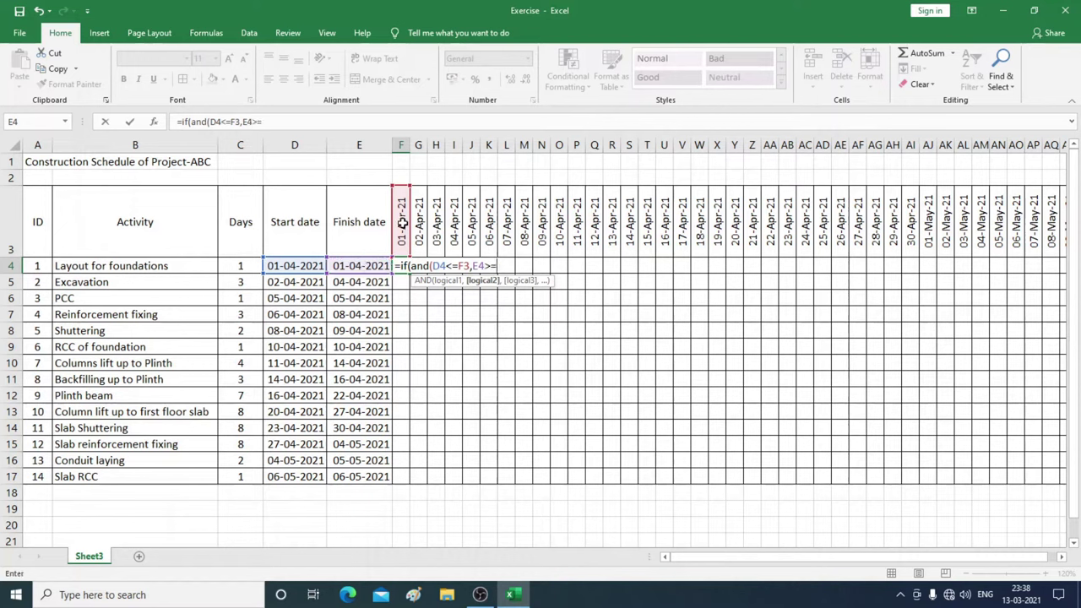
pyautogui.click(403, 222)
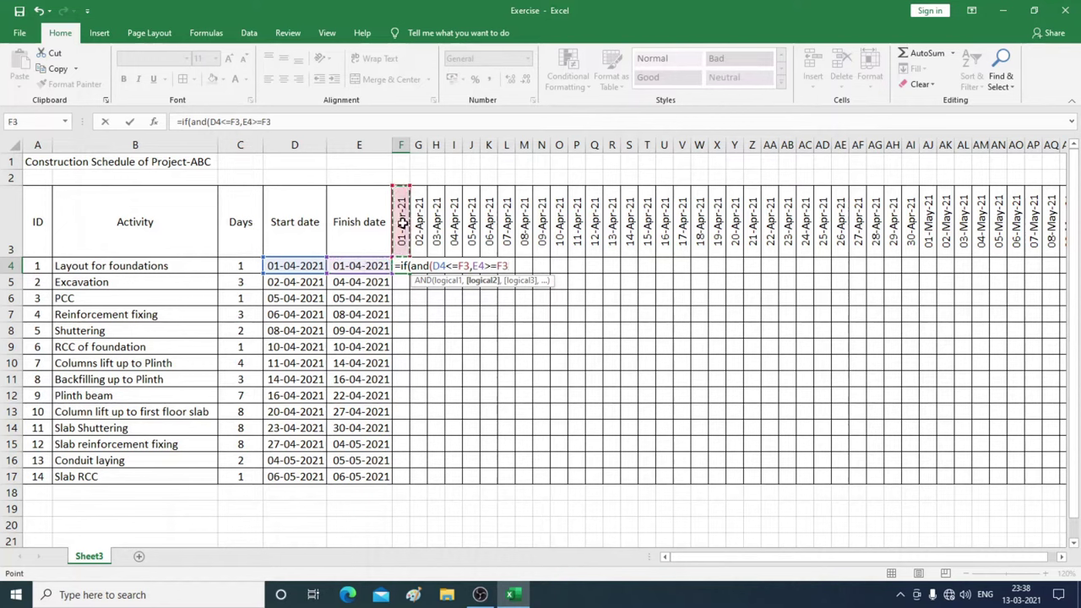
# Anchor the references as $D4, F$3, $E4, F$3 and close the formula with ,1,"")).
pyautogui.click(434, 266)
pyautogui.write('$')
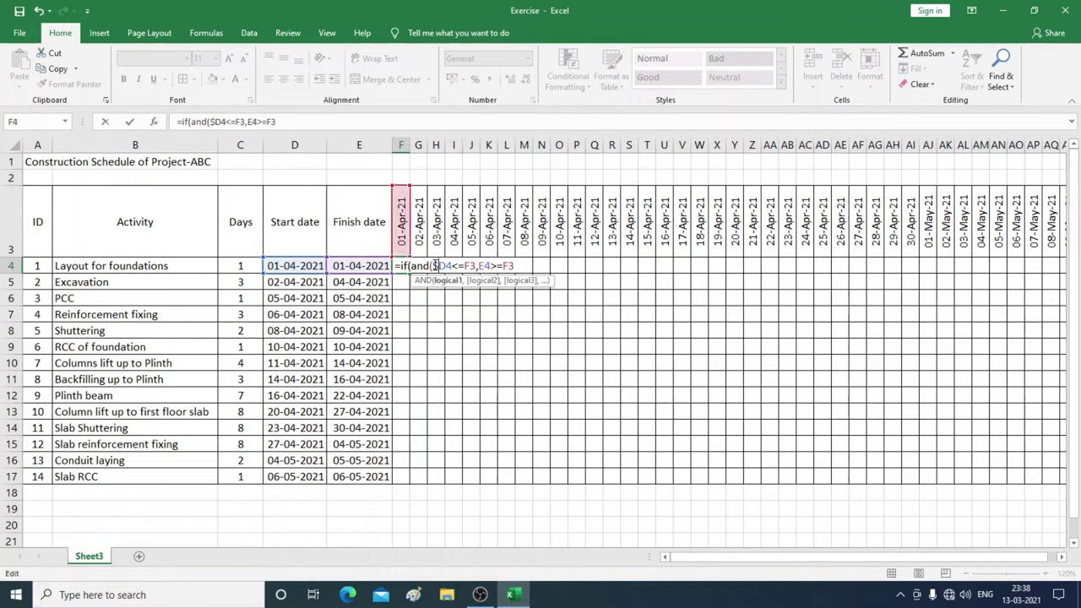
pyautogui.click(469, 265)
pyautogui.write('$')
pyautogui.click(486, 265)
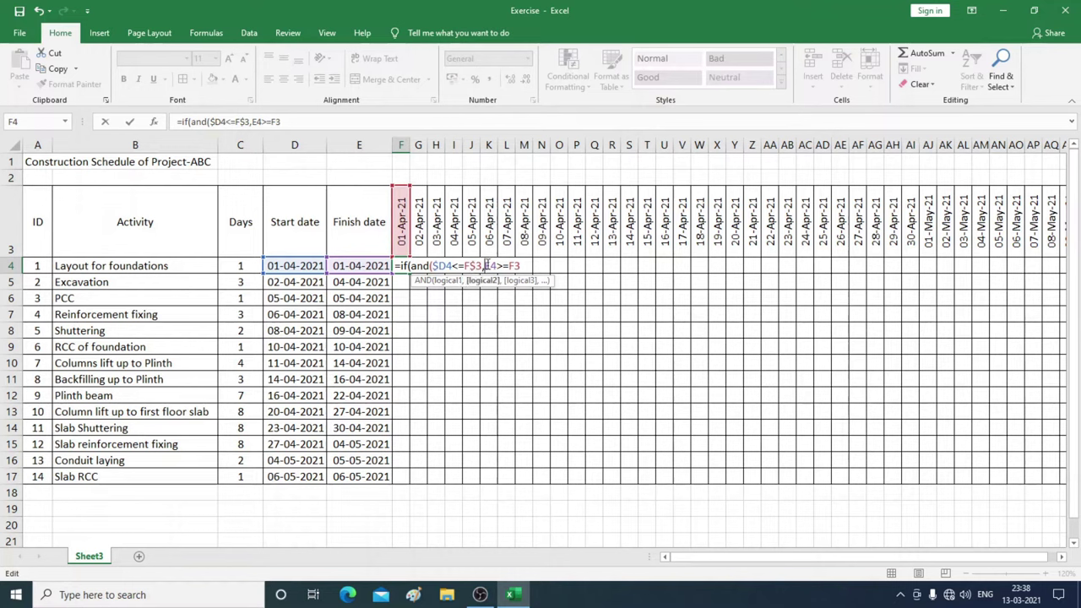
pyautogui.write('$')
pyautogui.click(521, 265)
pyautogui.write('$')
pyautogui.write(')')
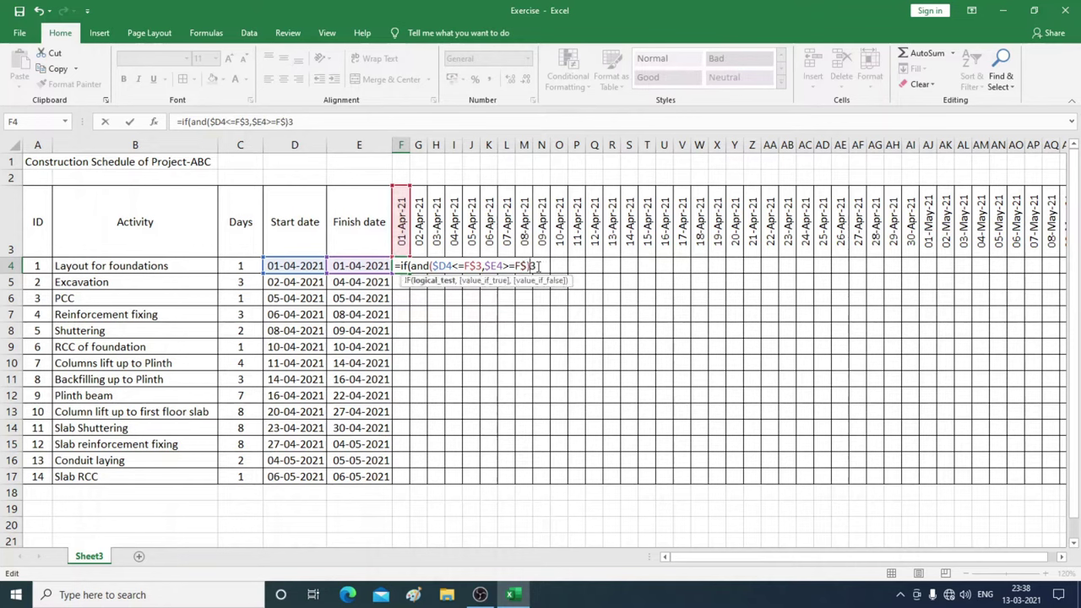
pyautogui.press('BackSpace')
pyautogui.write(')')
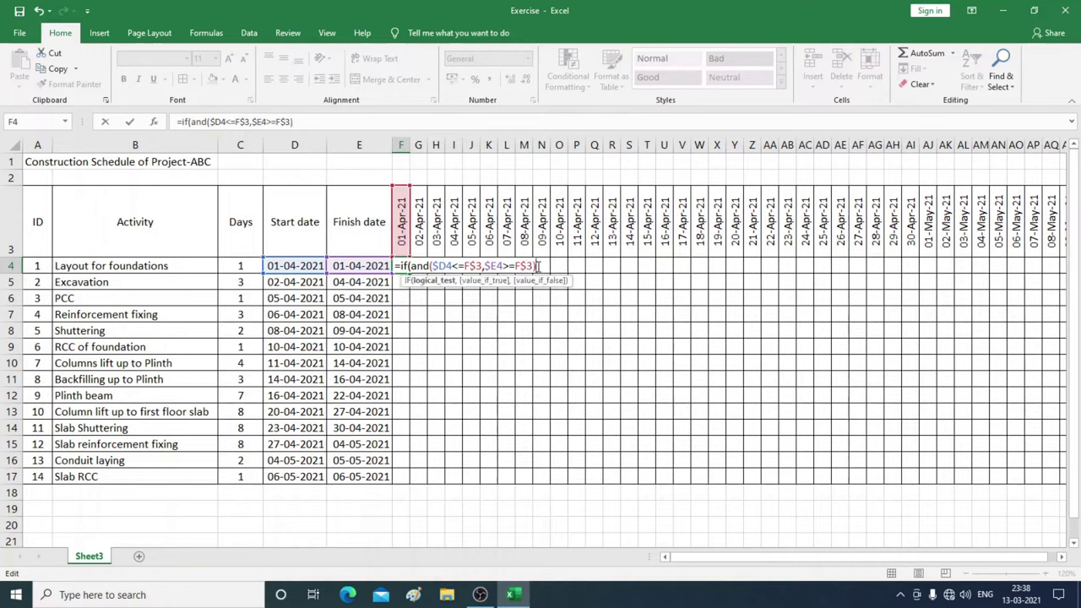
pyautogui.write(',1')
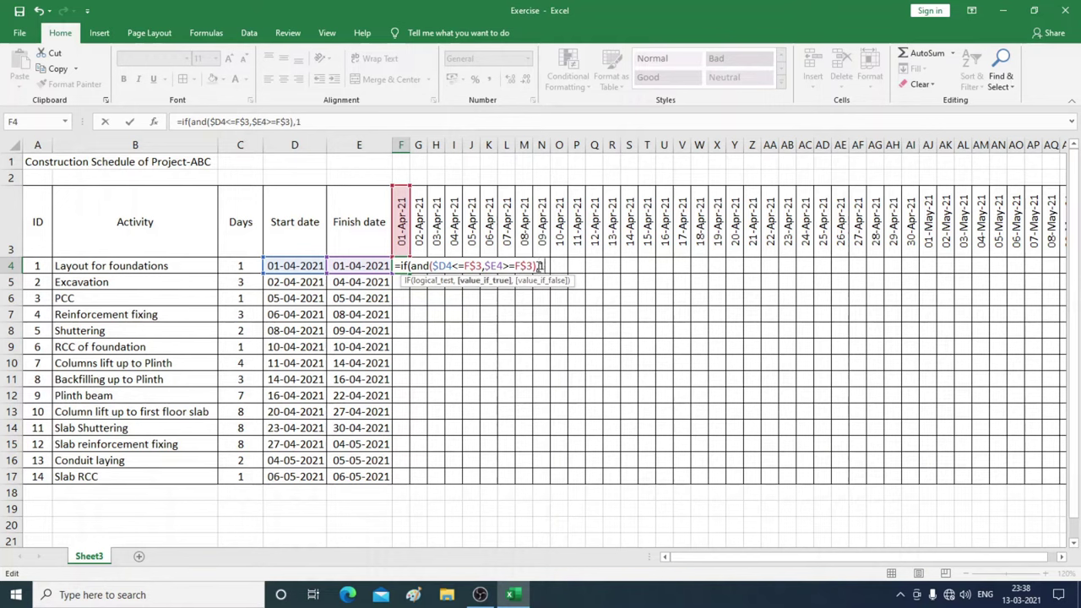
pyautogui.write(',""')
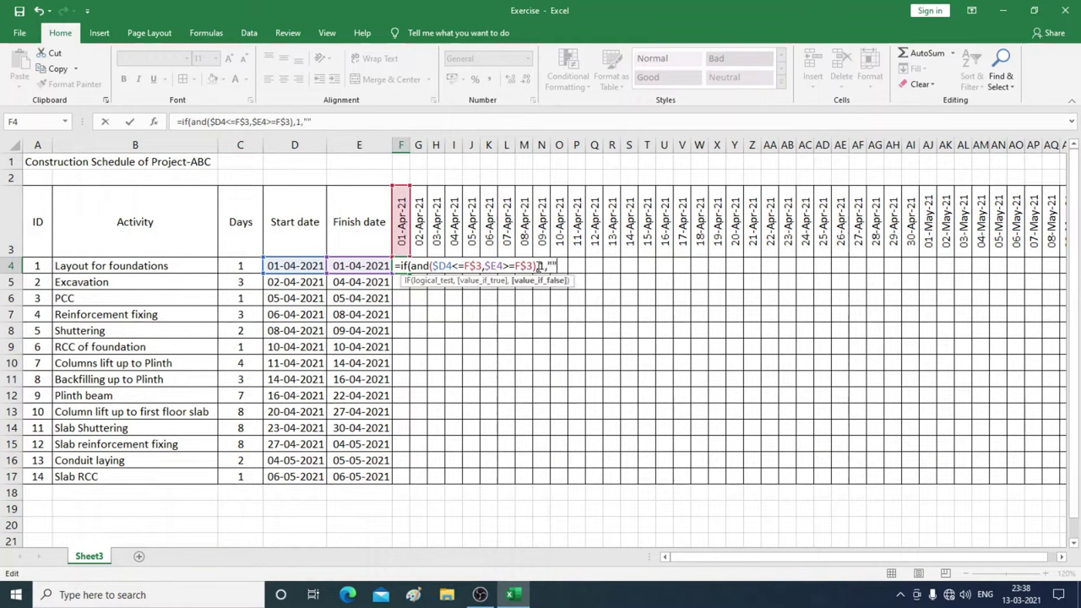
pyautogui.write(')')
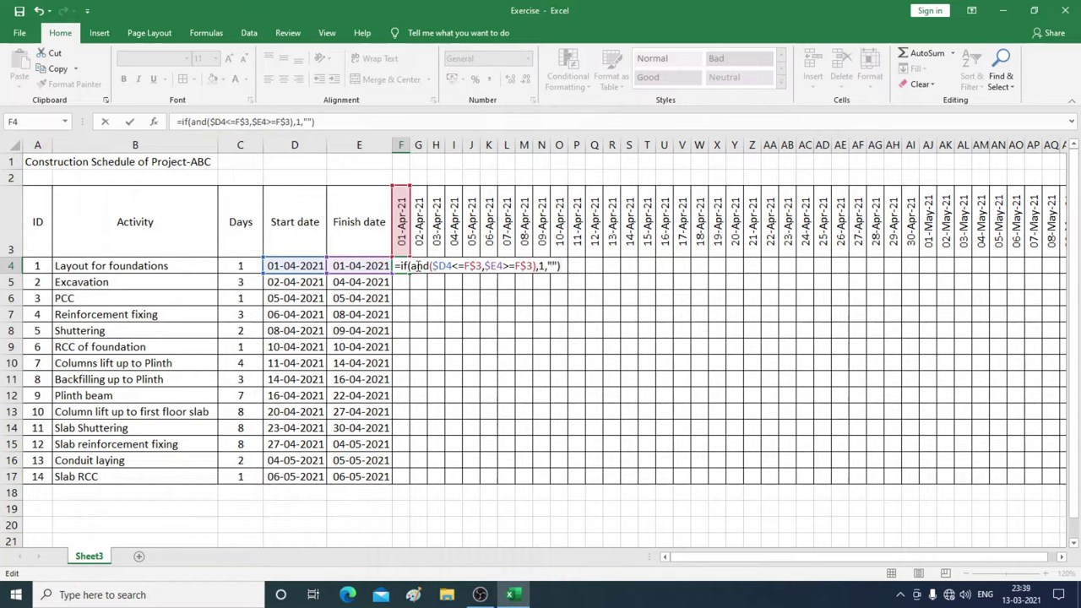
pyautogui.moveTo(415, 266); pyautogui.dragTo(539, 267)
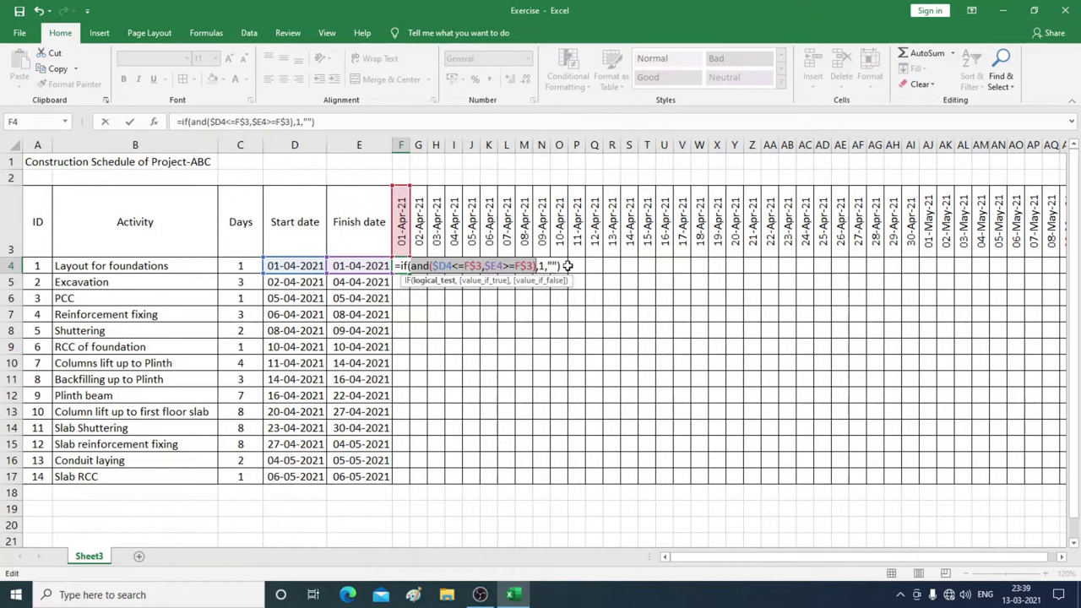
# Fill F4's IF/AND formula right to column AS and down to row 17, then select the date grid.
pyautogui.press('Return')
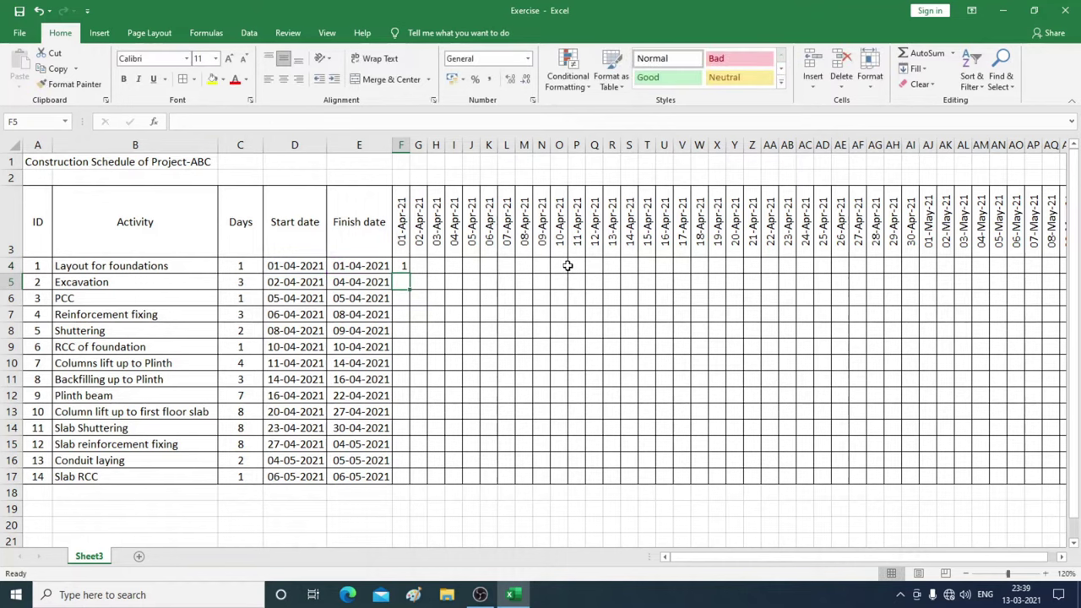
pyautogui.click(403, 265)
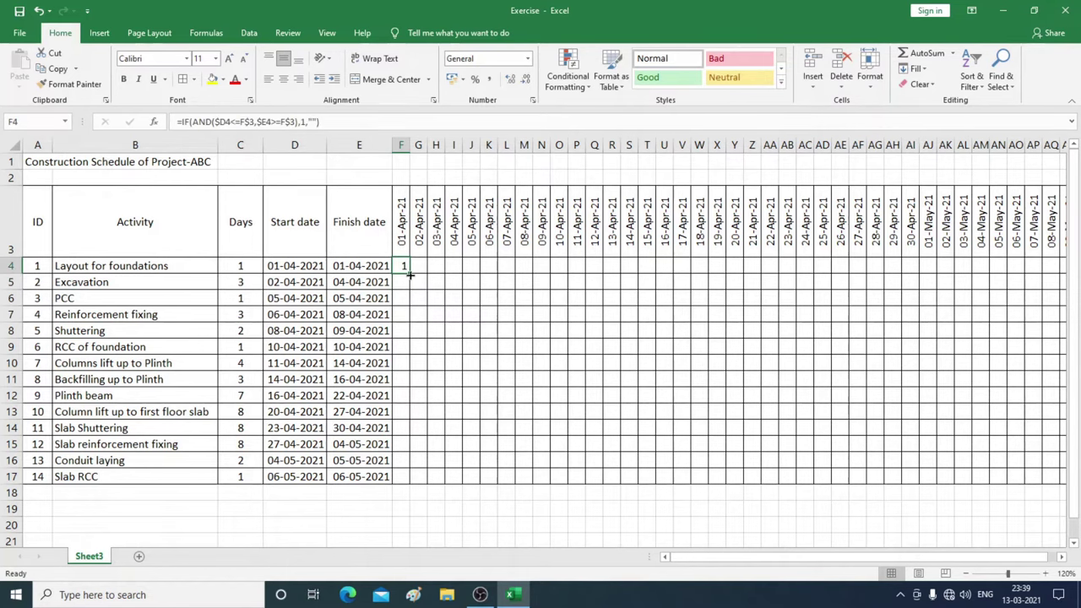
pyautogui.moveTo(410, 275); pyautogui.dragTo(1049, 279)
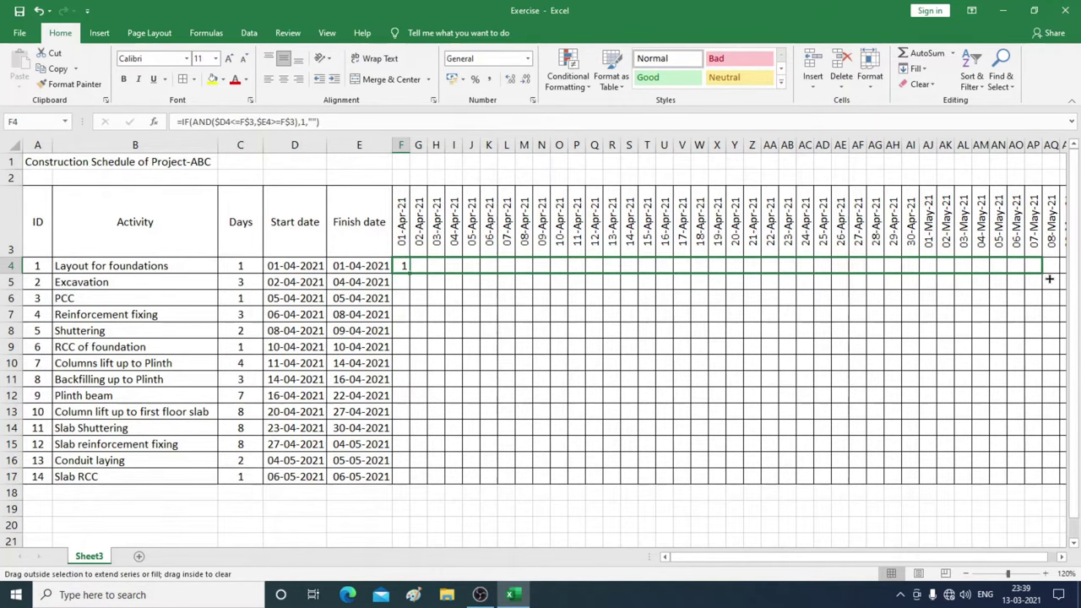
pyautogui.moveTo(1049, 279)
pyautogui.mouseDown()
pyautogui.moveTo(1063, 273)
pyautogui.moveTo(1032, 485)
pyautogui.mouseUp()
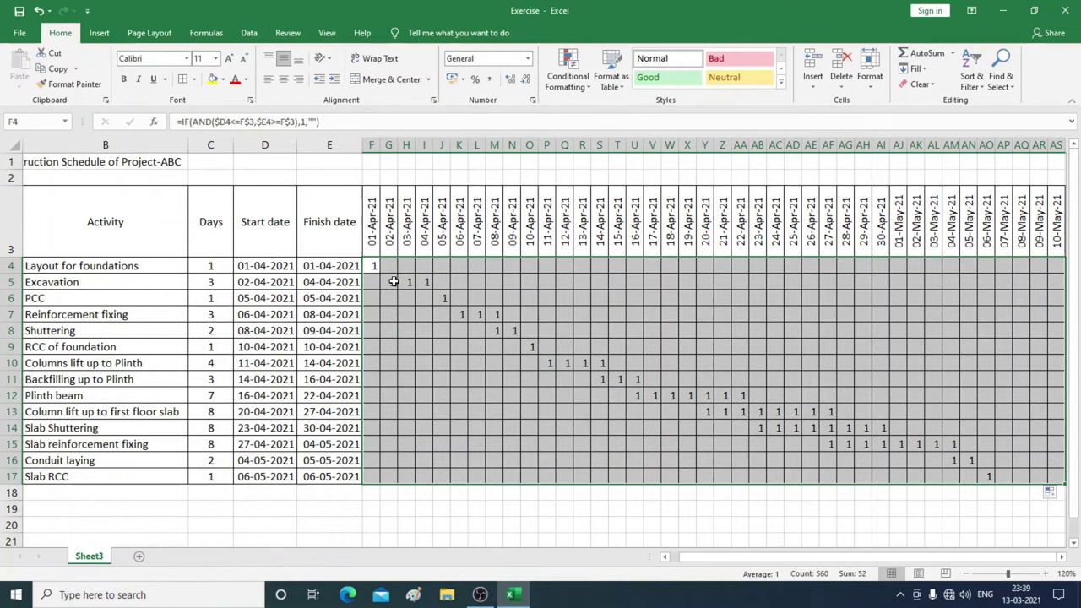
pyautogui.click(479, 245)
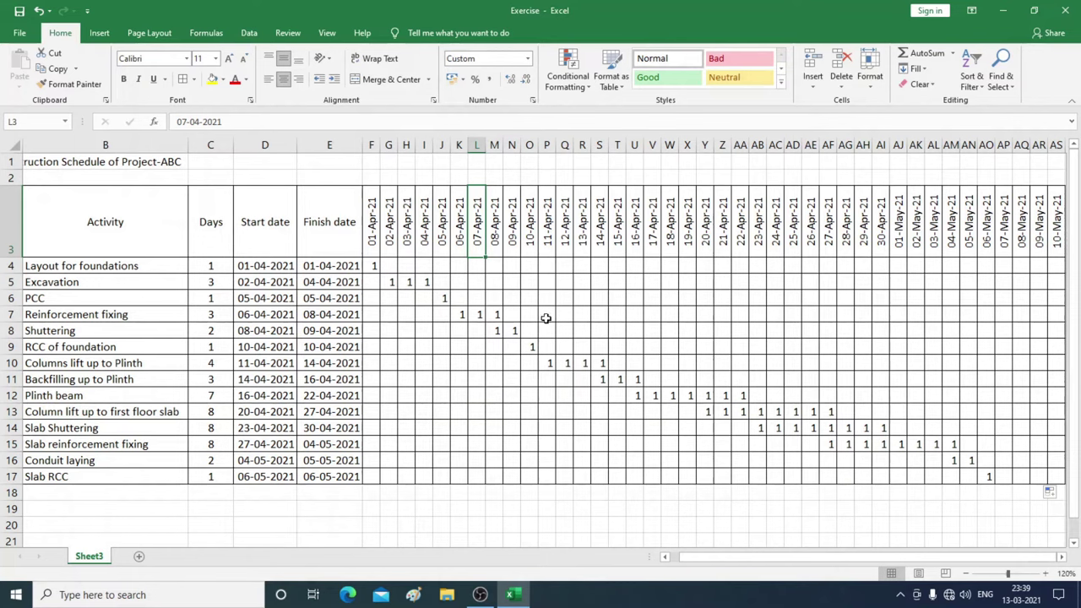
pyautogui.click(376, 265)
pyautogui.moveTo(377, 265); pyautogui.dragTo(1050, 477)
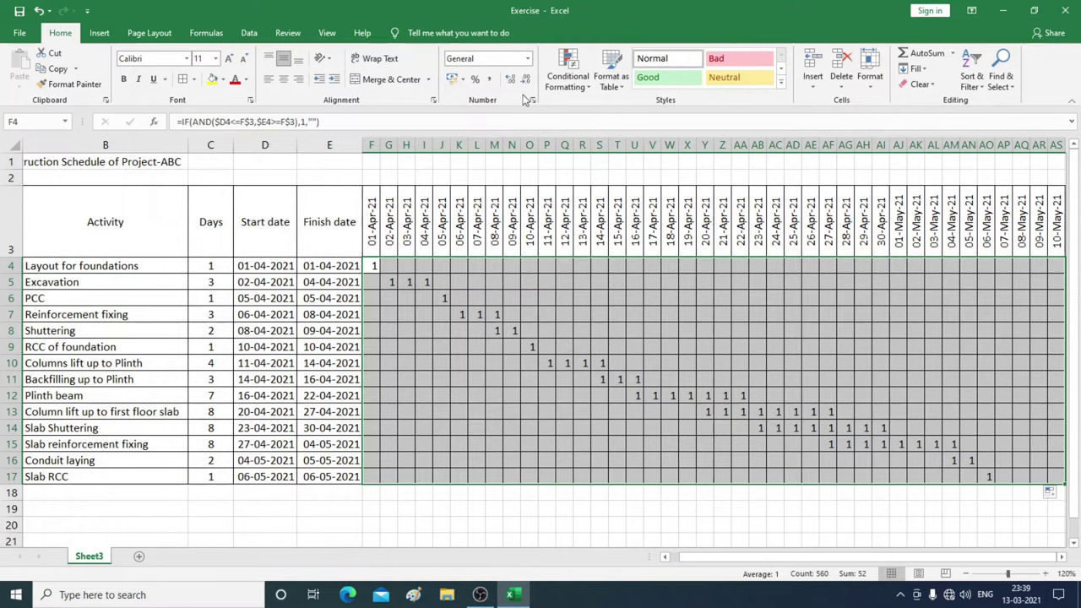
# Create an Equal To 1 highlight rule with a custom blue fill.
pyautogui.click(569, 78)
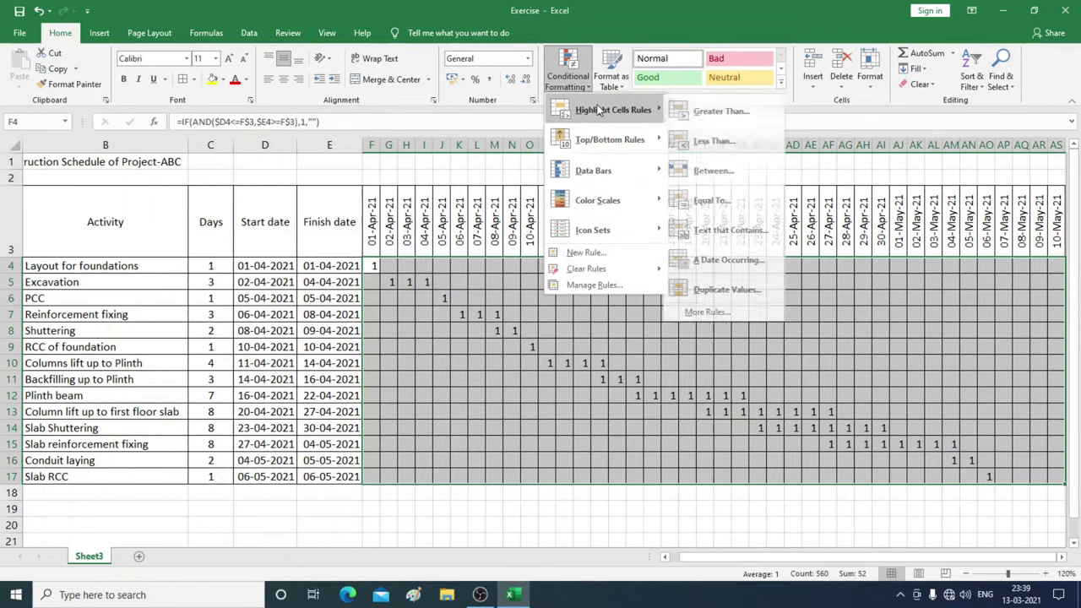
pyautogui.moveTo(611, 110)
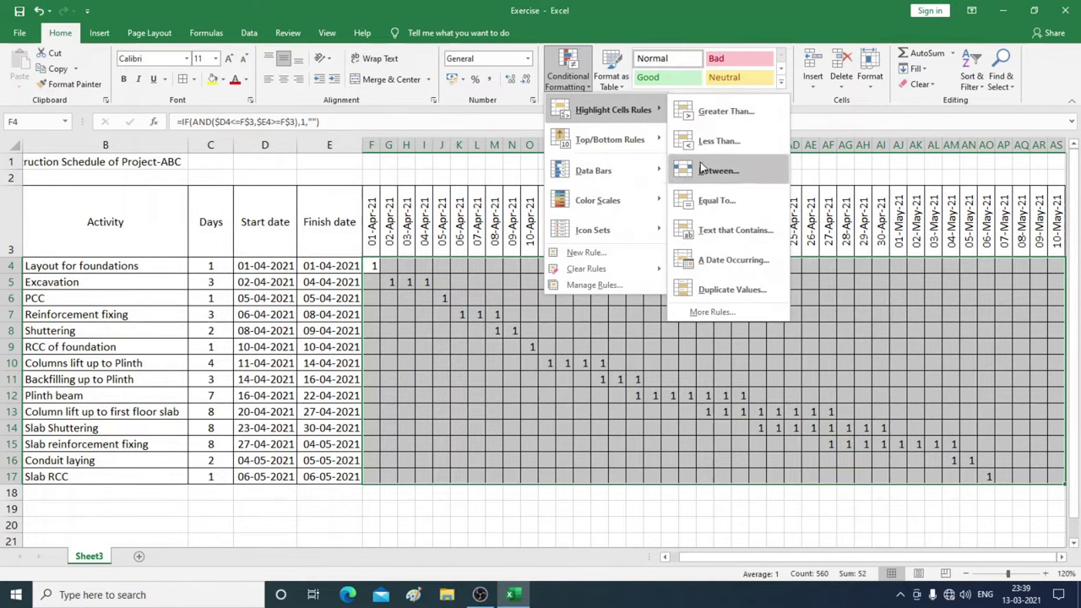
pyautogui.click(701, 205)
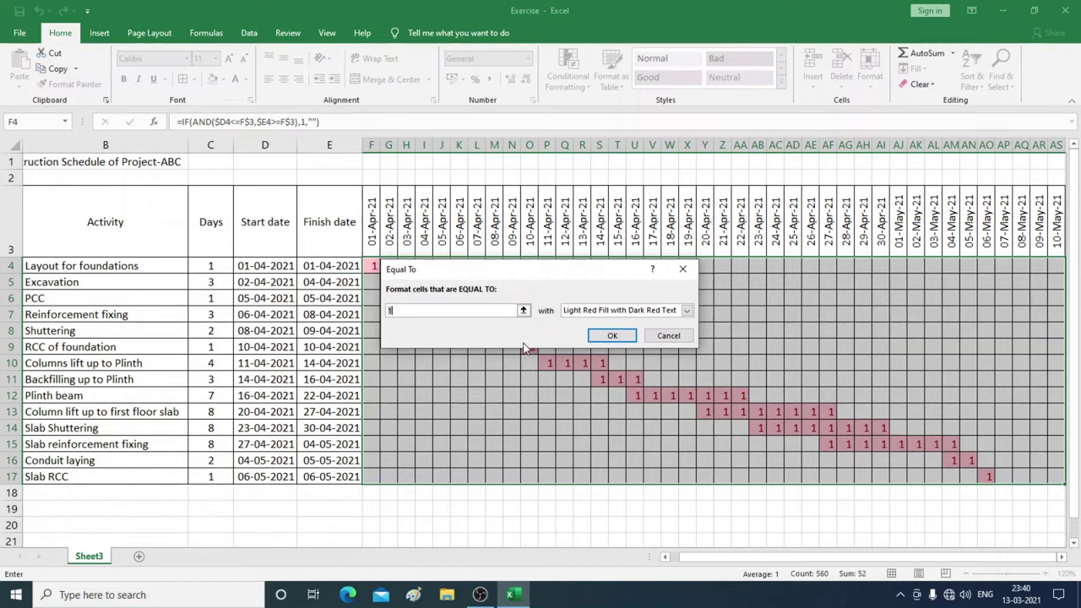
pyautogui.click(624, 312)
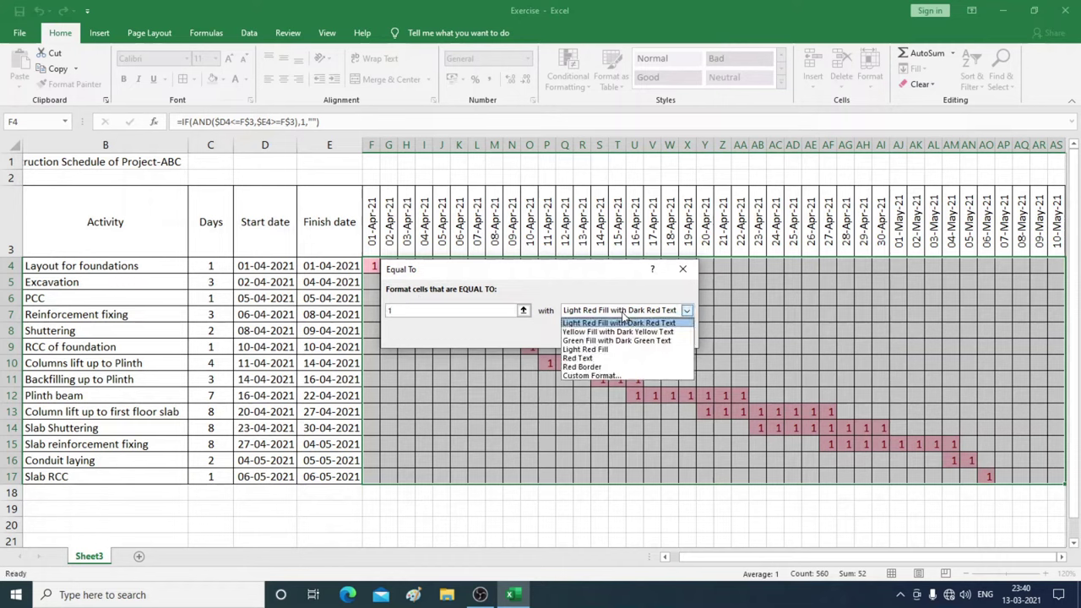
pyautogui.click(591, 375)
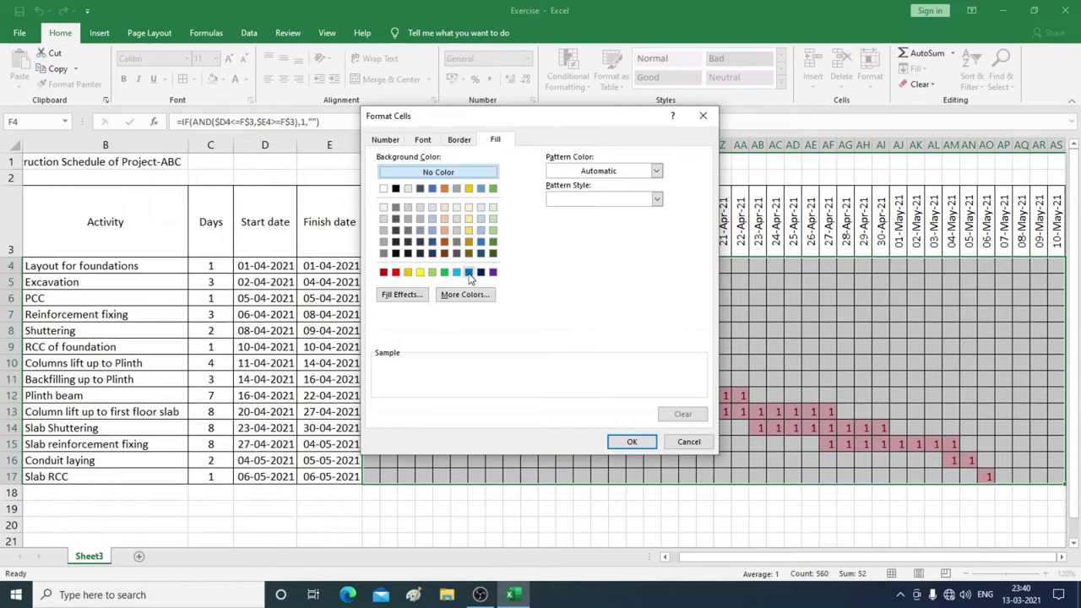
pyautogui.click(469, 275)
pyautogui.click(626, 444)
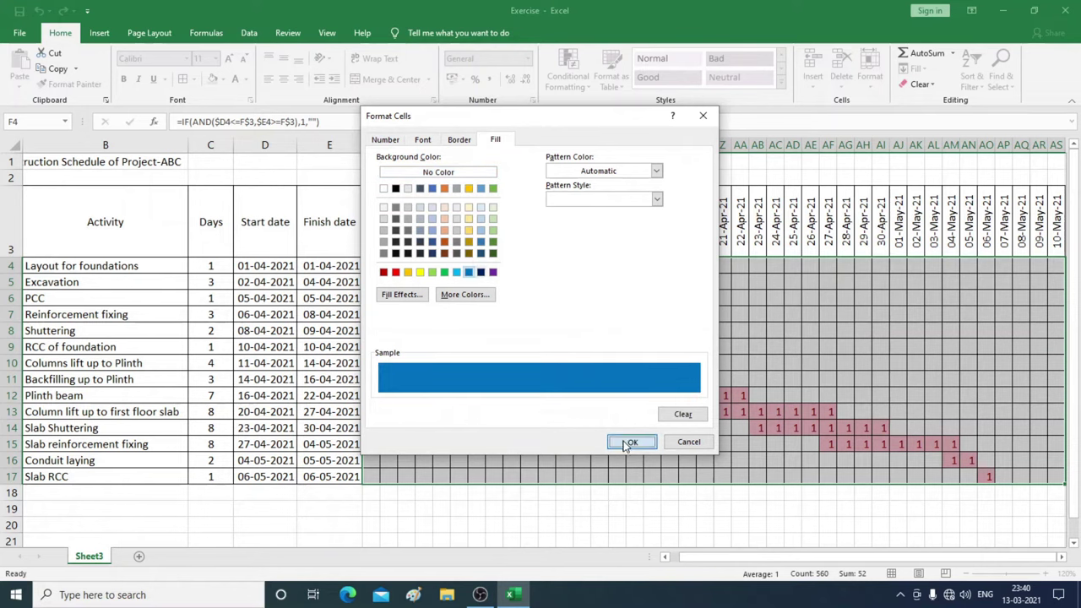
# Add a blue font colour to the rule's custom format and apply it to the grid.
pyautogui.click(686, 310)
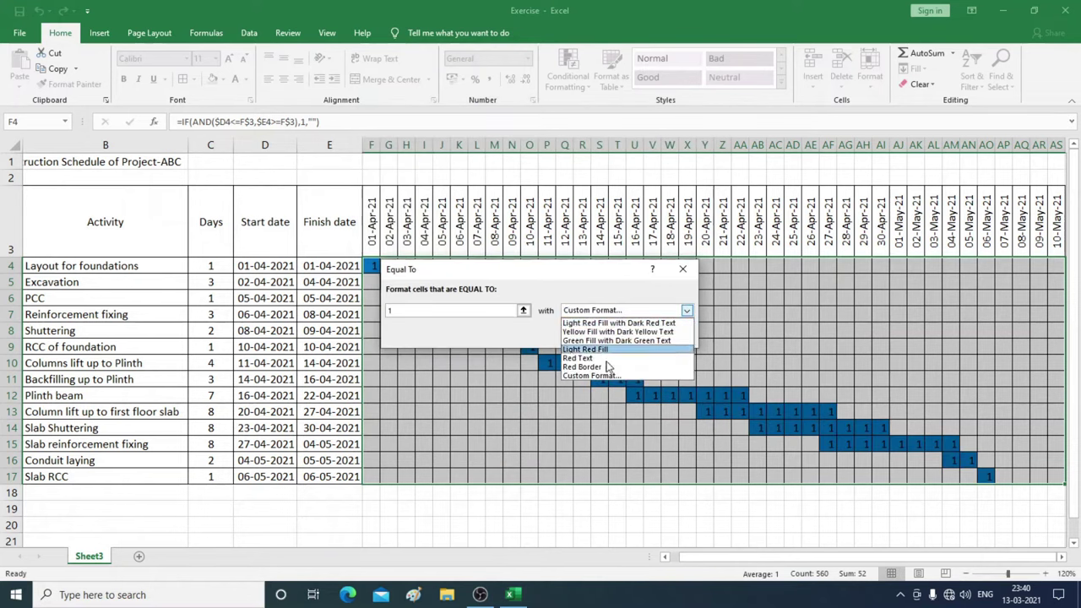
pyautogui.click(596, 376)
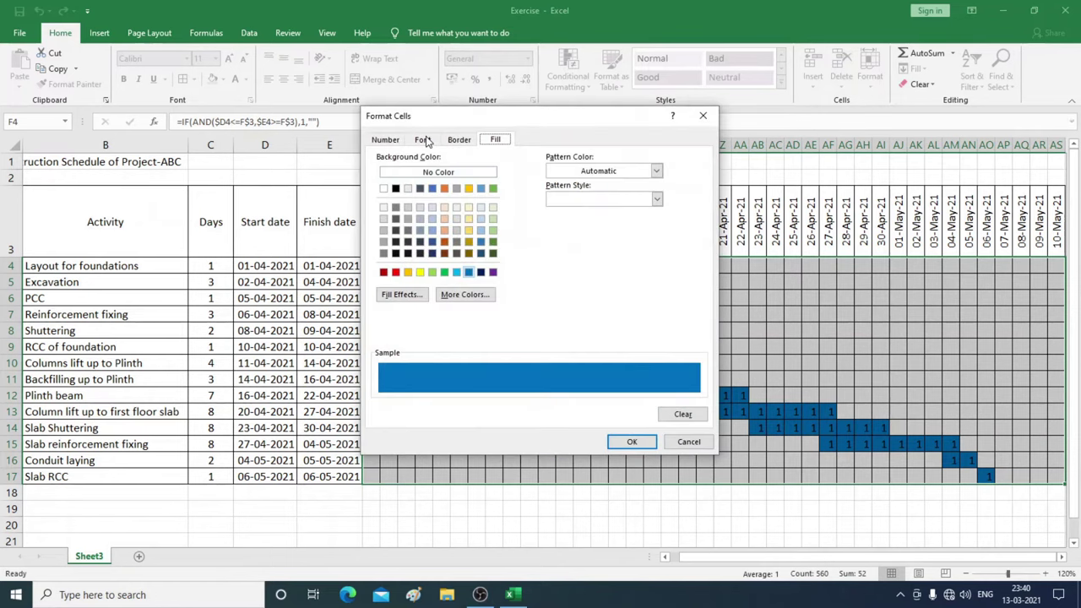
pyautogui.click(425, 141)
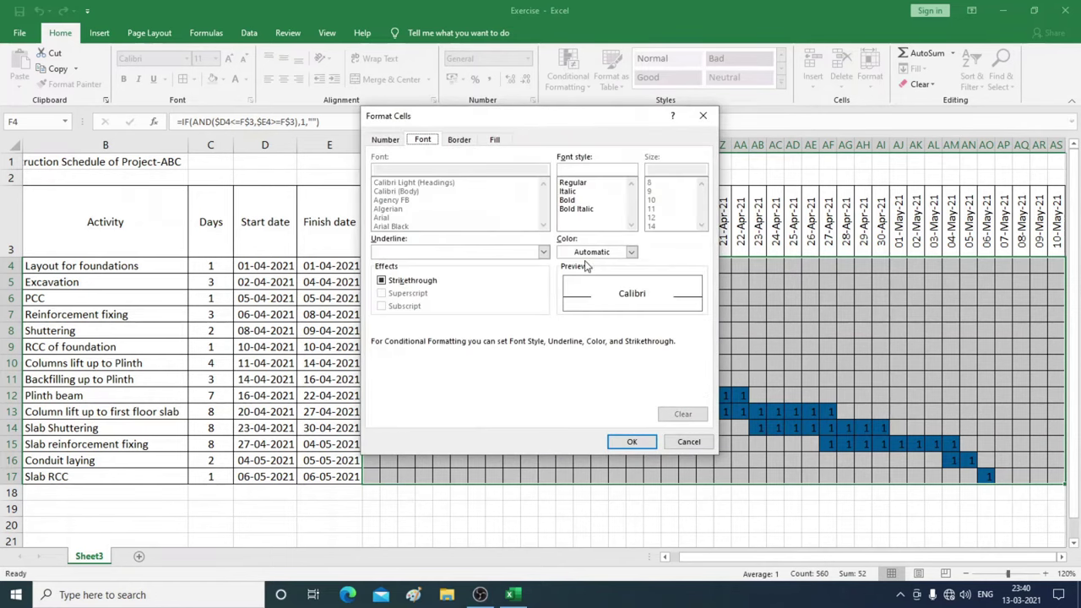
pyautogui.click(631, 252)
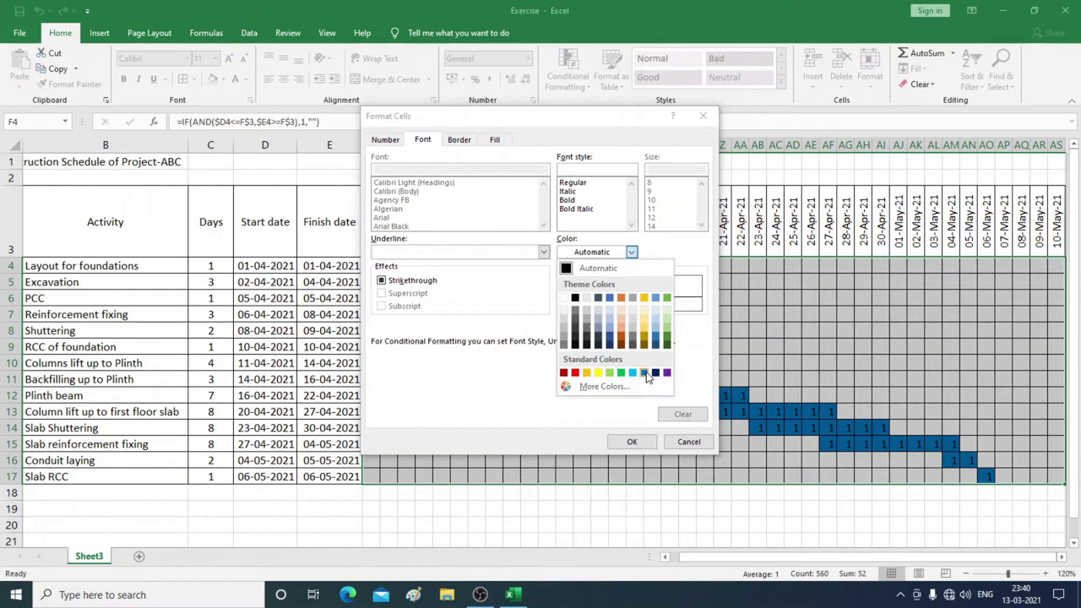
pyautogui.click(645, 373)
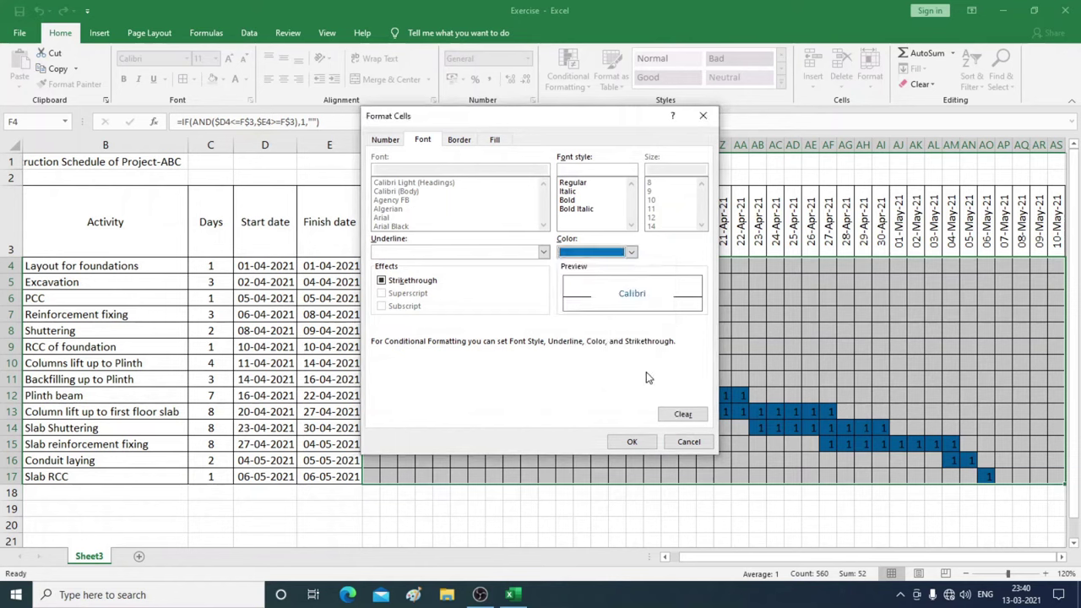
pyautogui.click(632, 442)
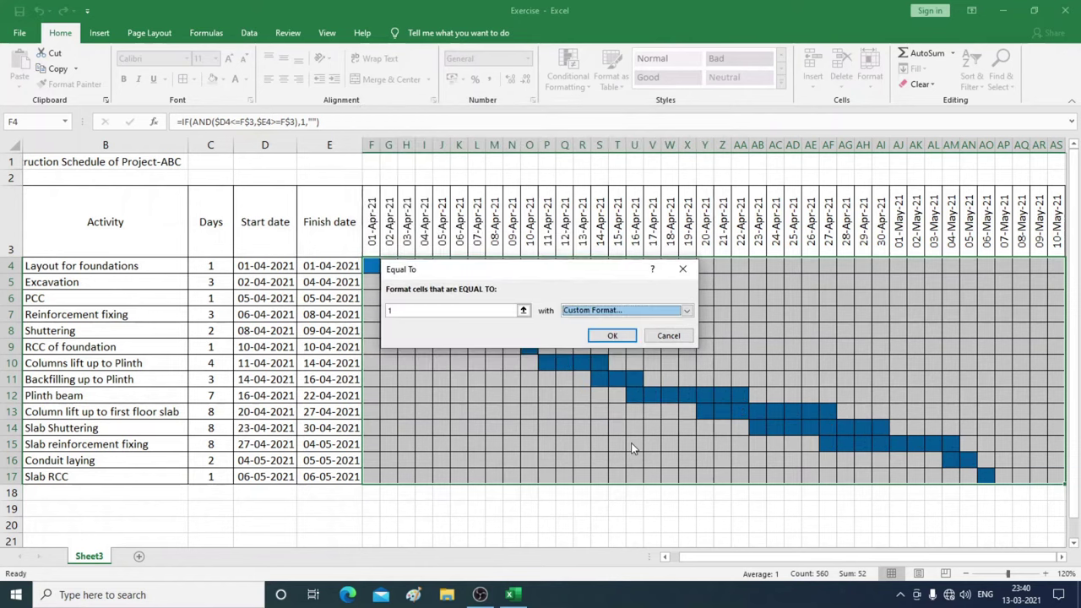
pyautogui.click(612, 338)
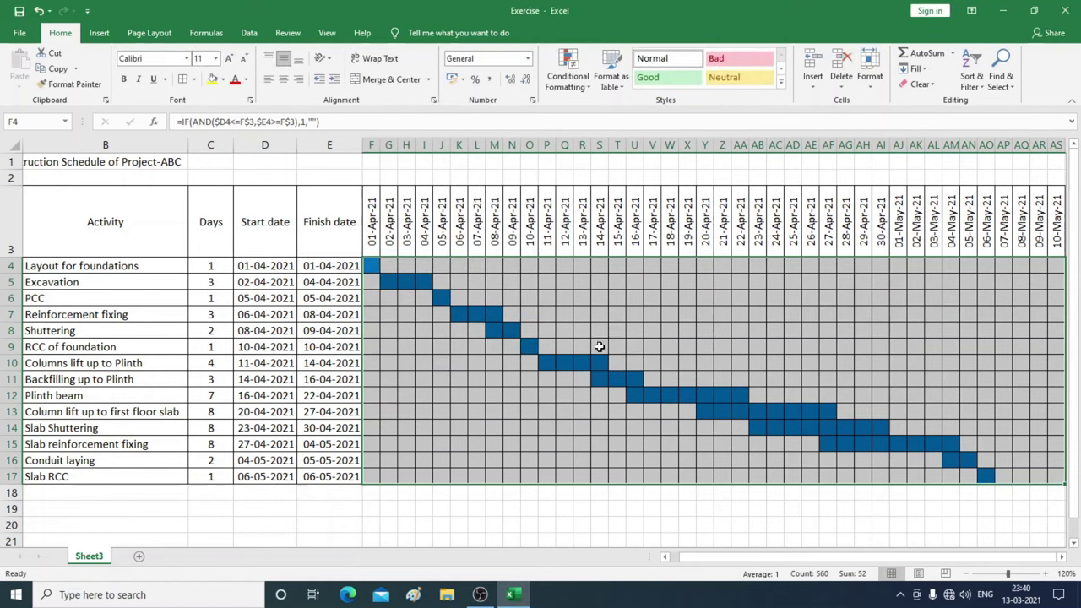
# Change Shuttering's finish date in E8 to 10-04-2021.
pyautogui.click(599, 347)
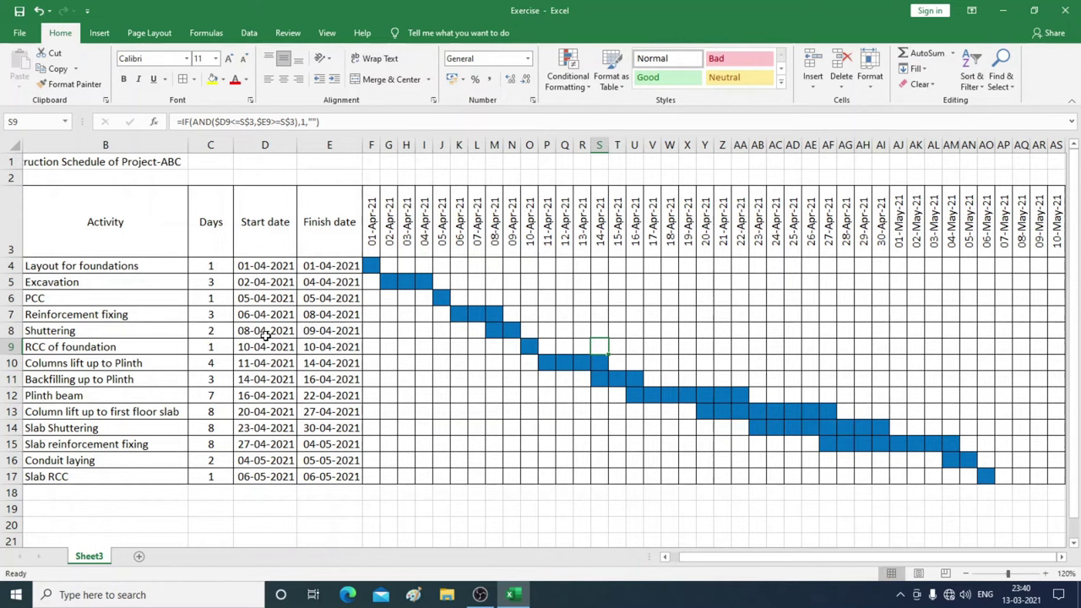
pyautogui.click(264, 336)
pyautogui.click(342, 332)
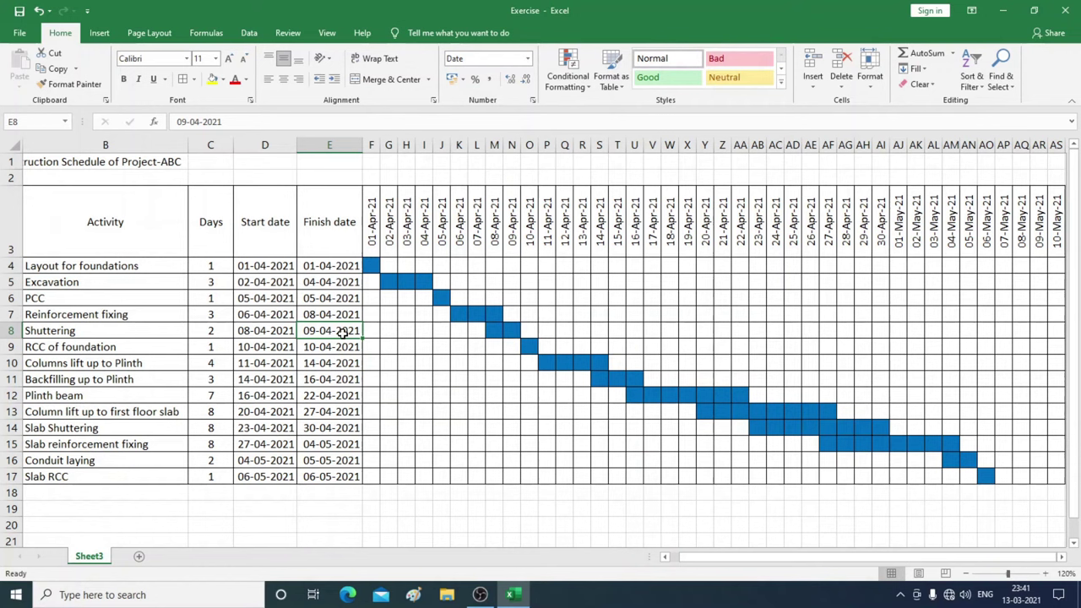
pyautogui.write('10-')
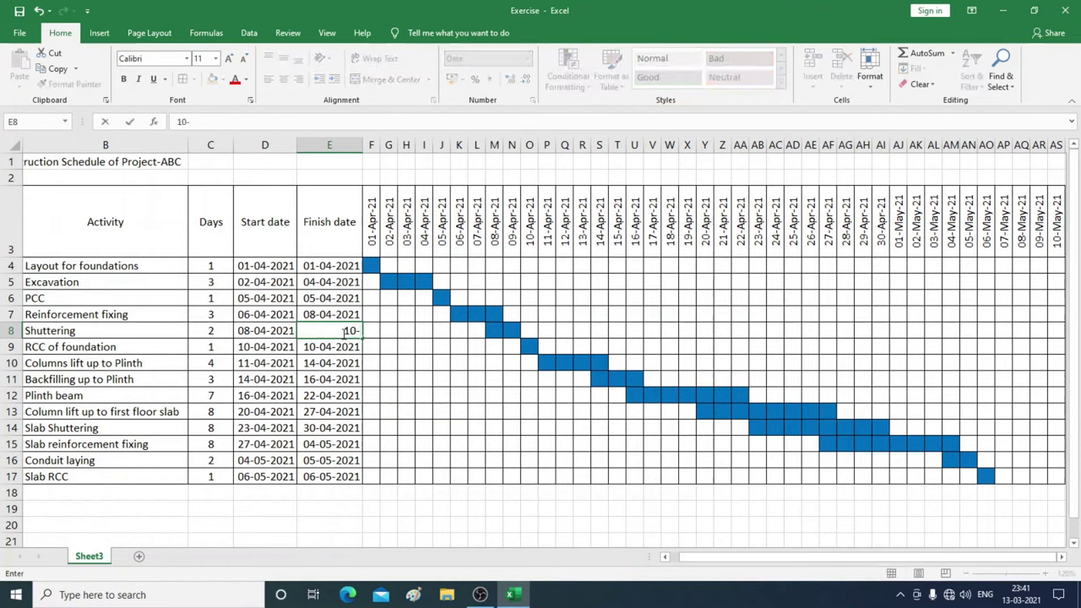
pyautogui.write('4')
pyautogui.press('Return')
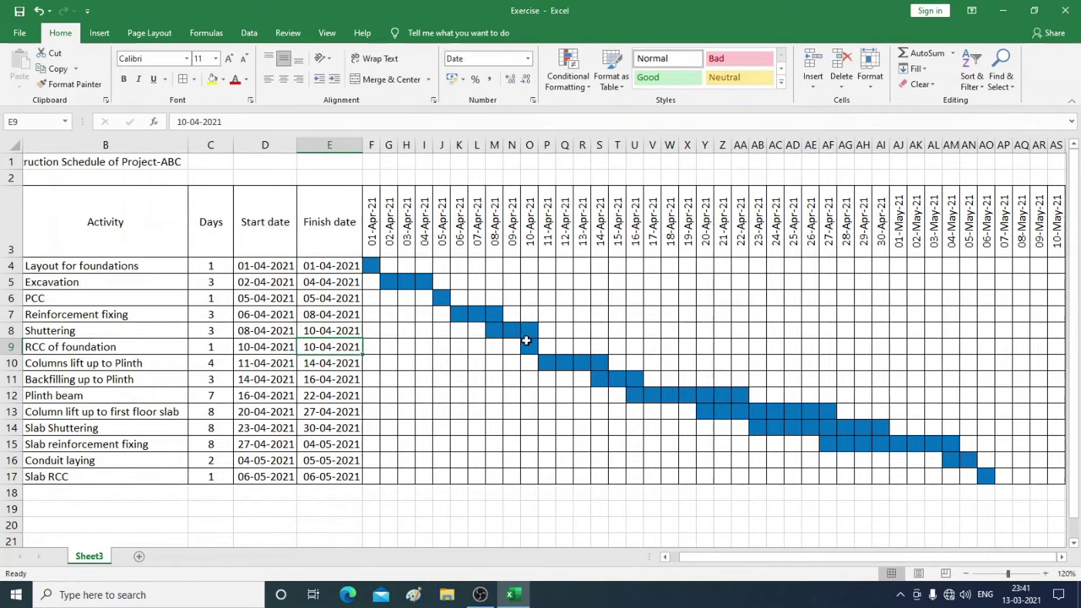
# Test a 15-04-2021 finish date for Shuttering, then undo it back to 10-04-2021.
pyautogui.click(321, 329)
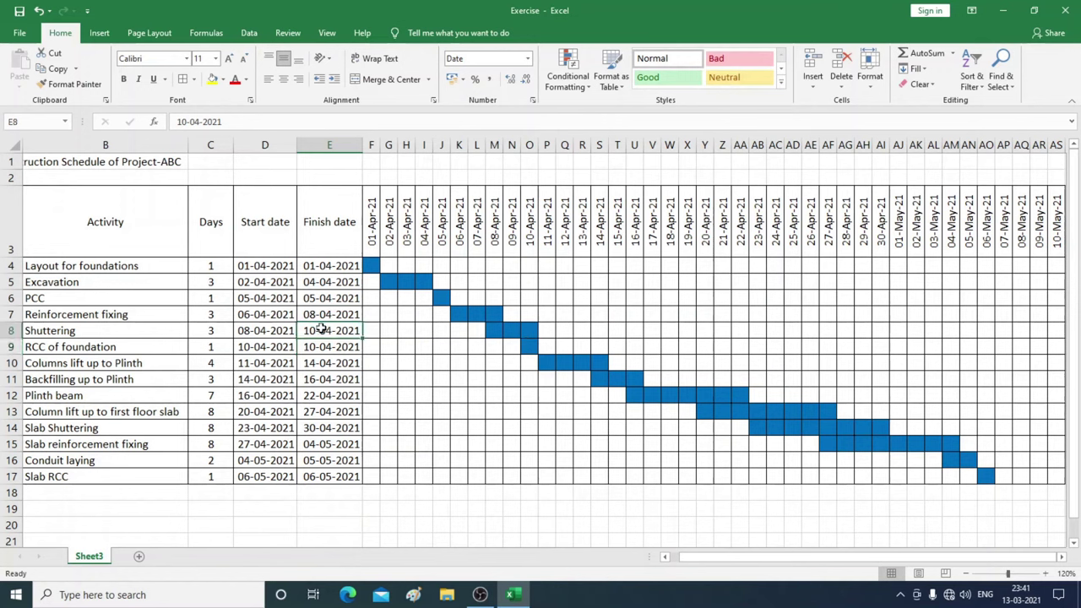
pyautogui.write('15-4')
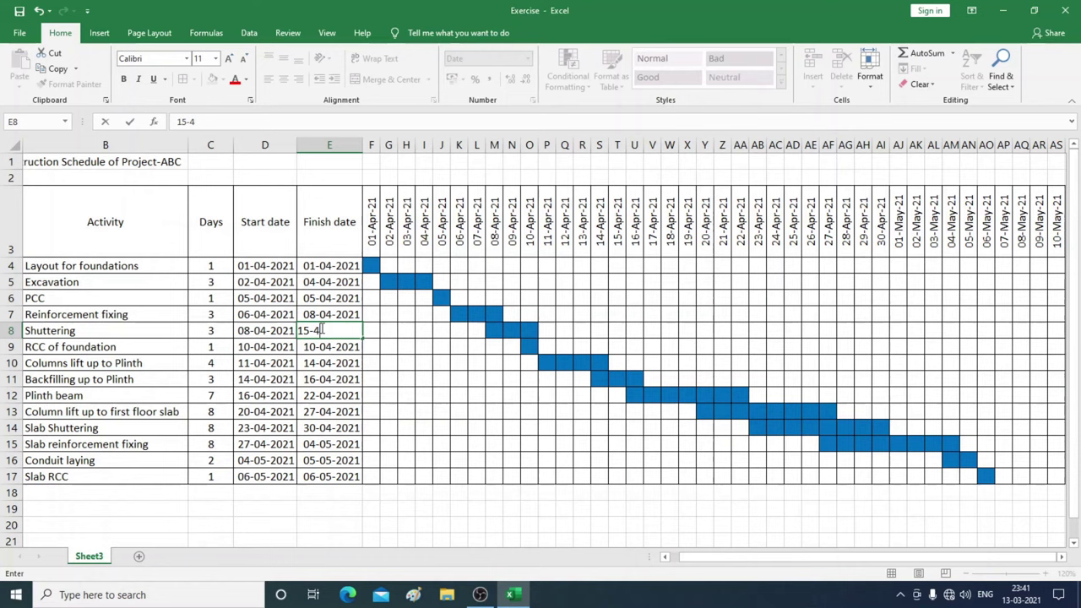
pyautogui.press('Return')
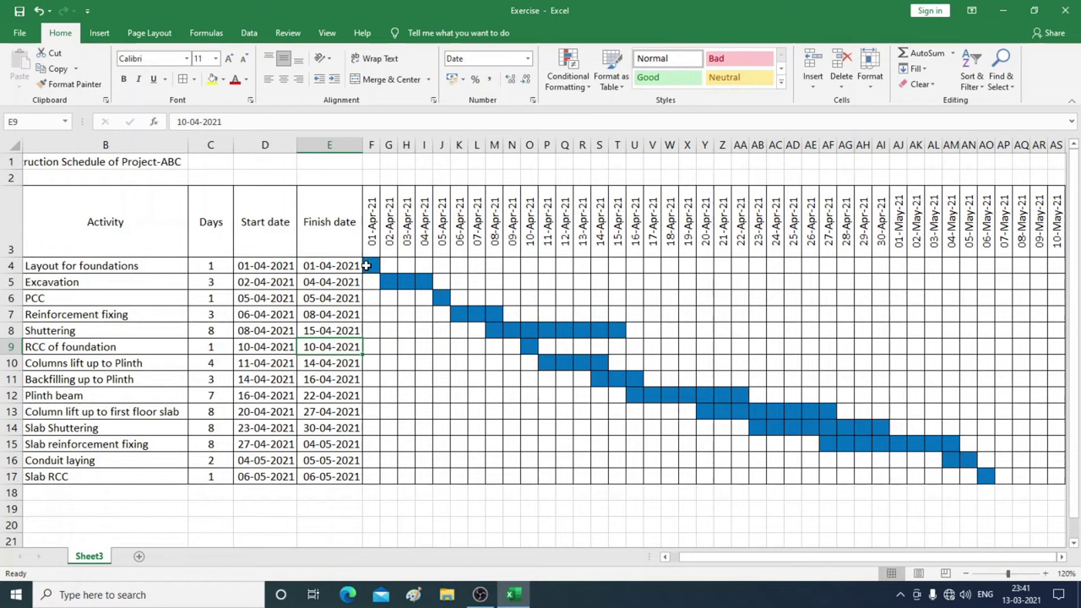
pyautogui.hotkey('ctrl', 'z')
# Set F4:AS17 to the None border preset, then add a Thick Outside Border around it.
pyautogui.moveTo(369, 265)
pyautogui.mouseDown()
pyautogui.moveTo(643, 379)
pyautogui.moveTo(929, 448)
pyautogui.moveTo(992, 475)
pyautogui.moveTo(1055, 476)
pyautogui.mouseUp()
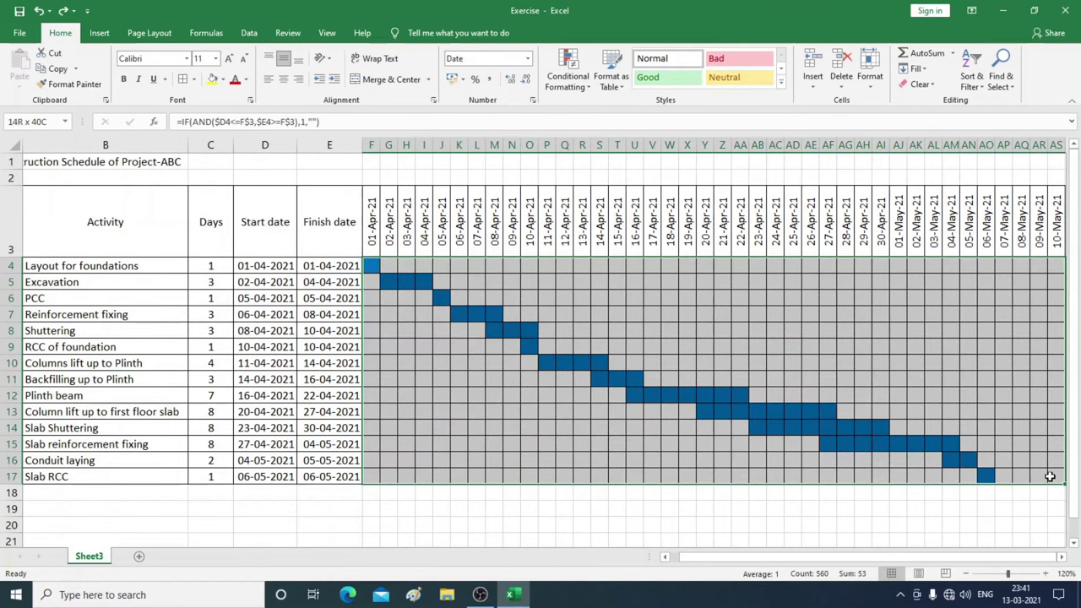
pyautogui.click(195, 80)
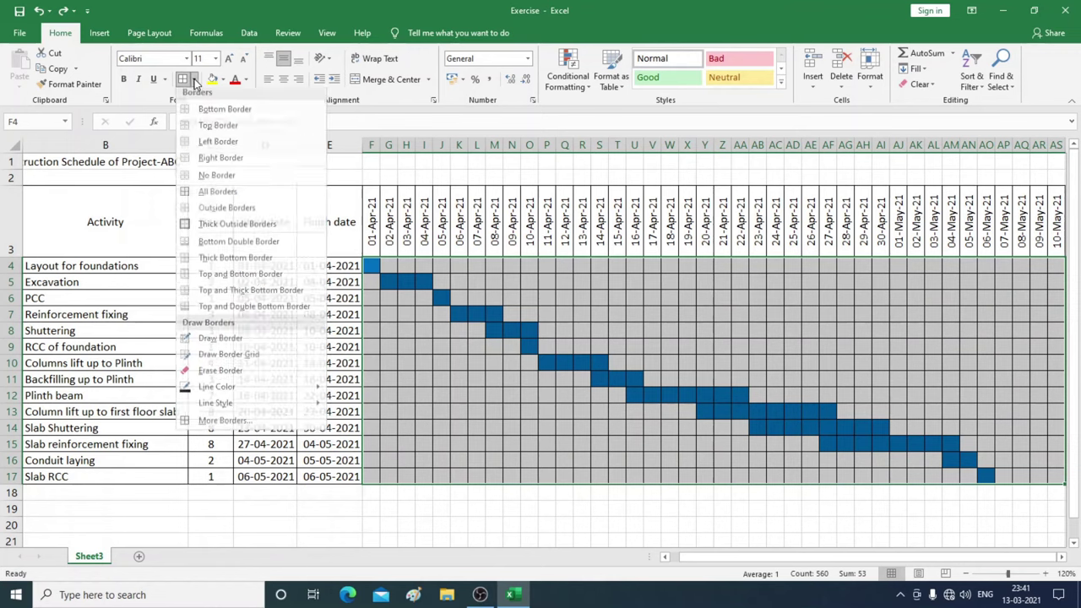
pyautogui.click(223, 425)
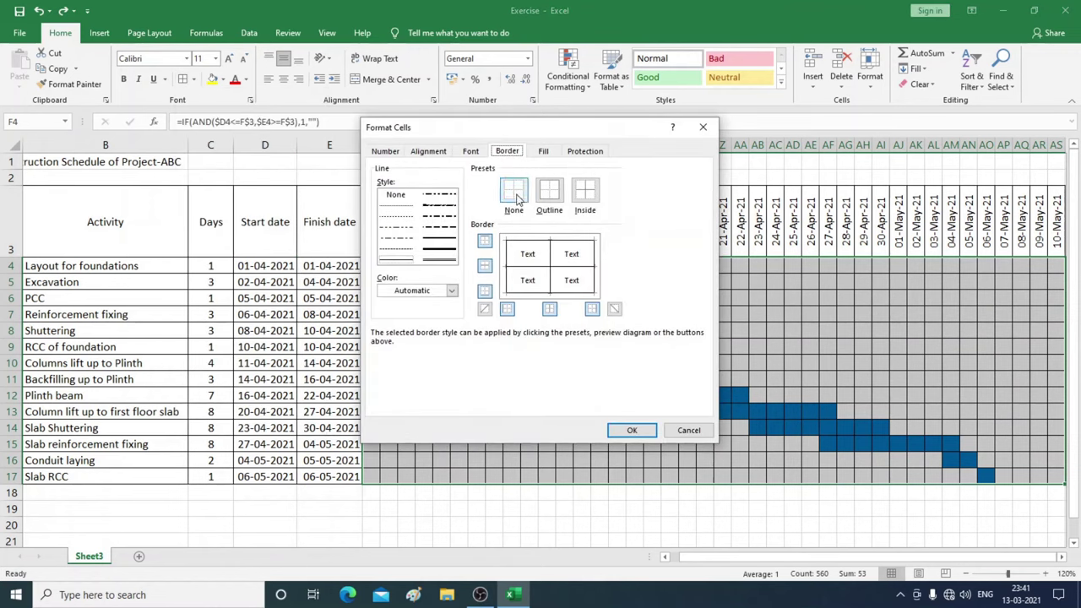
pyautogui.click(514, 190)
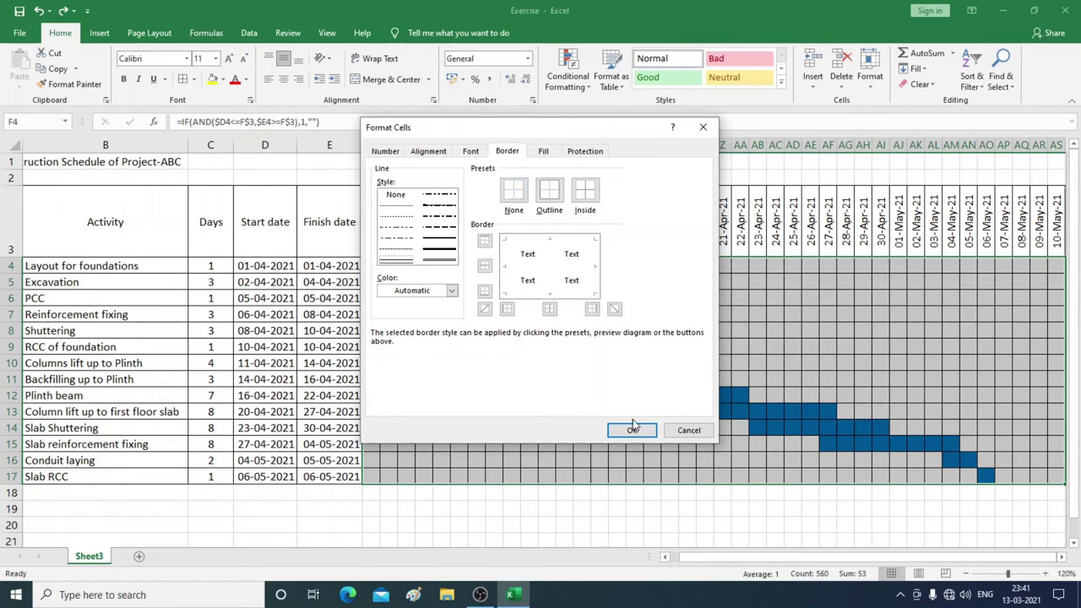
pyautogui.click(393, 197)
pyautogui.click(635, 431)
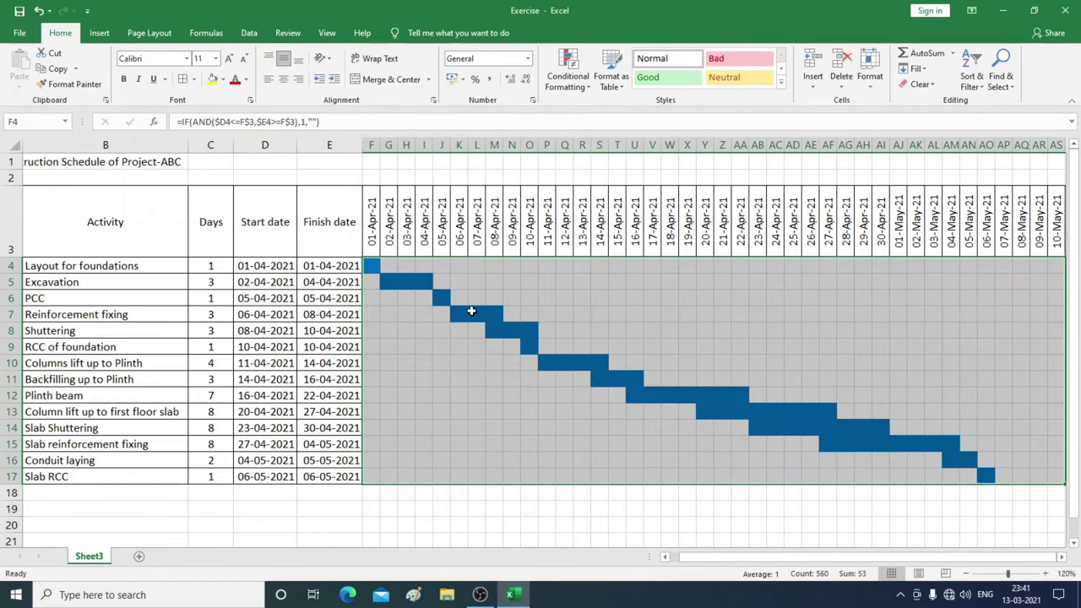
pyautogui.click(196, 79)
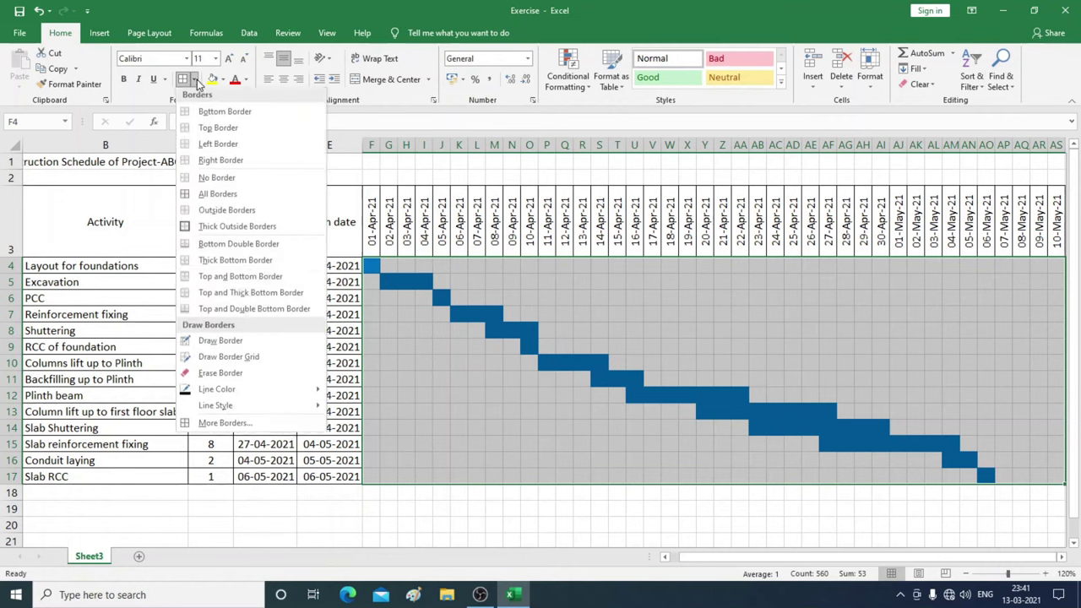
pyautogui.click(209, 212)
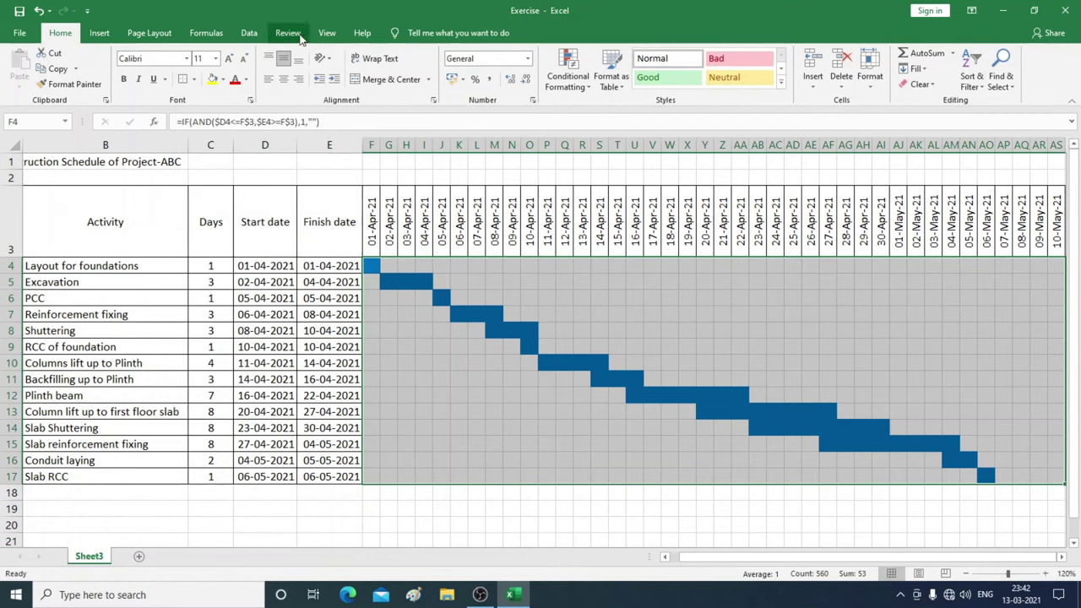
# Uncheck Gridlines on the View tab so the worksheet grid disappears.
pyautogui.click(326, 33)
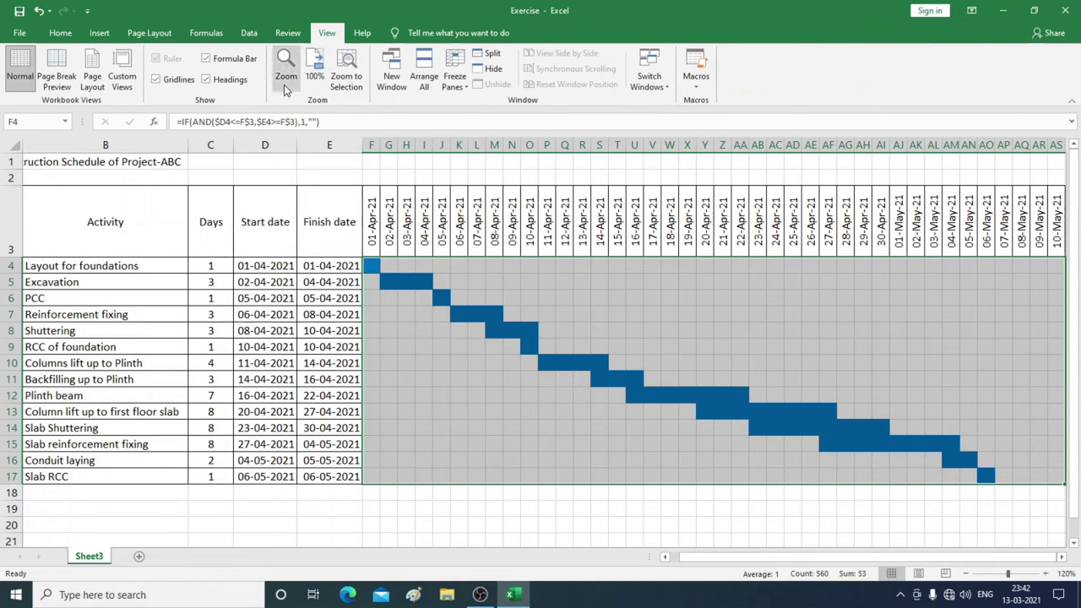
pyautogui.click(174, 79)
pyautogui.click(602, 315)
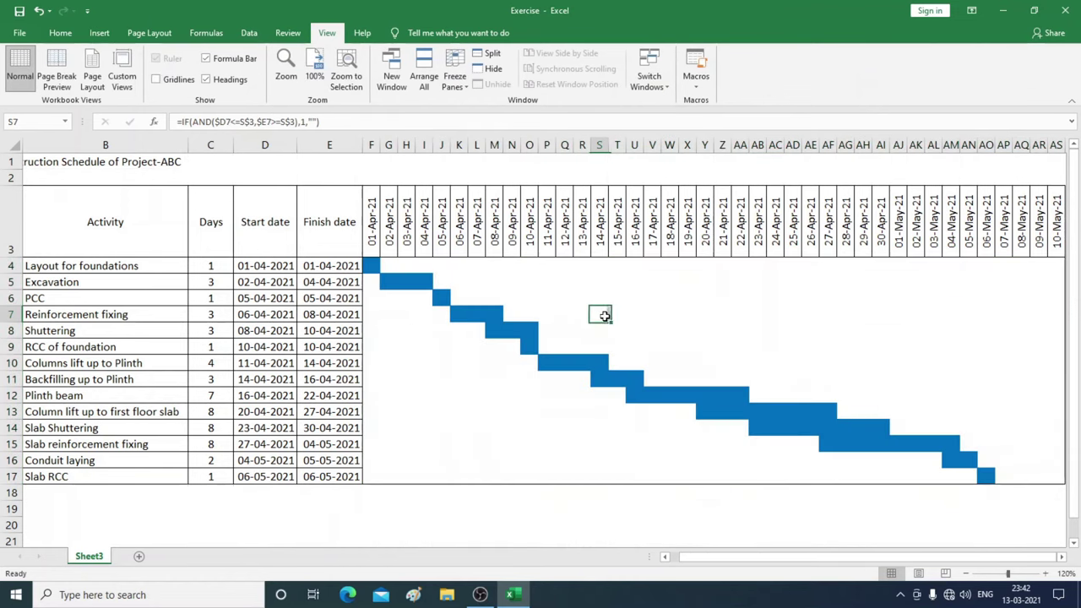